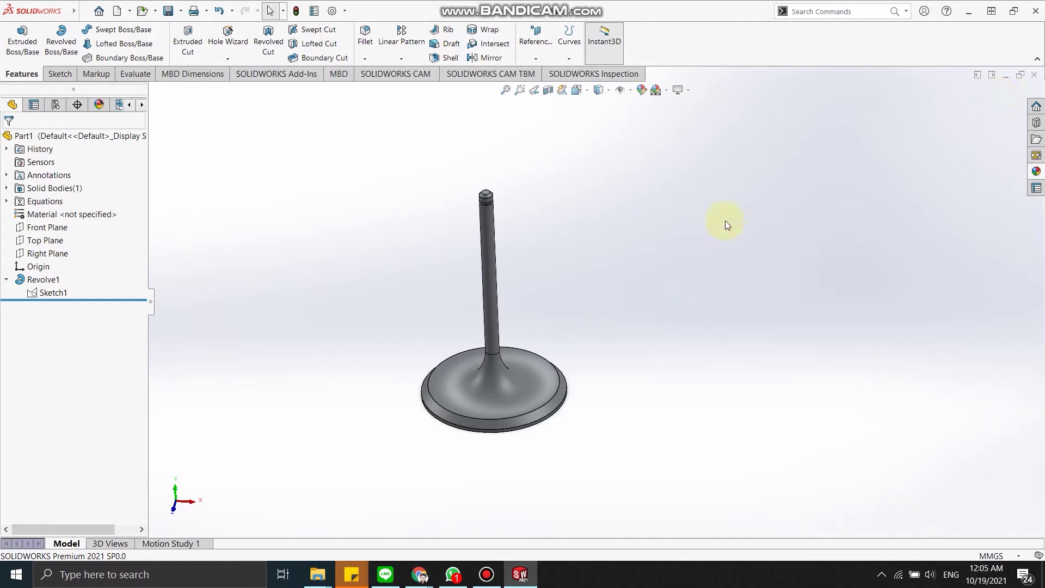
Show the finished valve model in isometric view with Ctrl+7
key("ctrl+7")
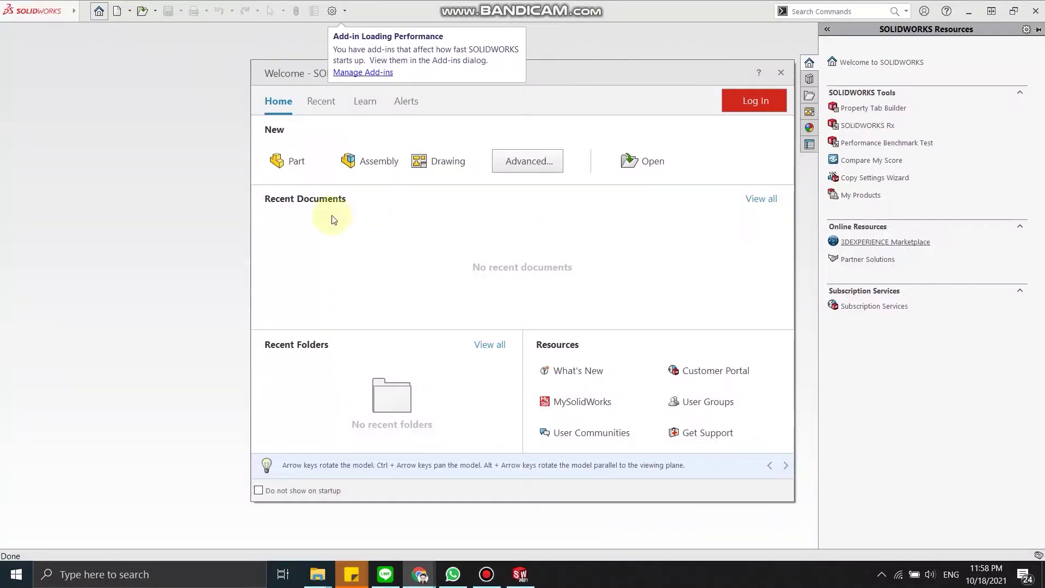
Create a new part and start a sketch, bringing up the Front, Top and Right plane choices
left_click(297, 160)
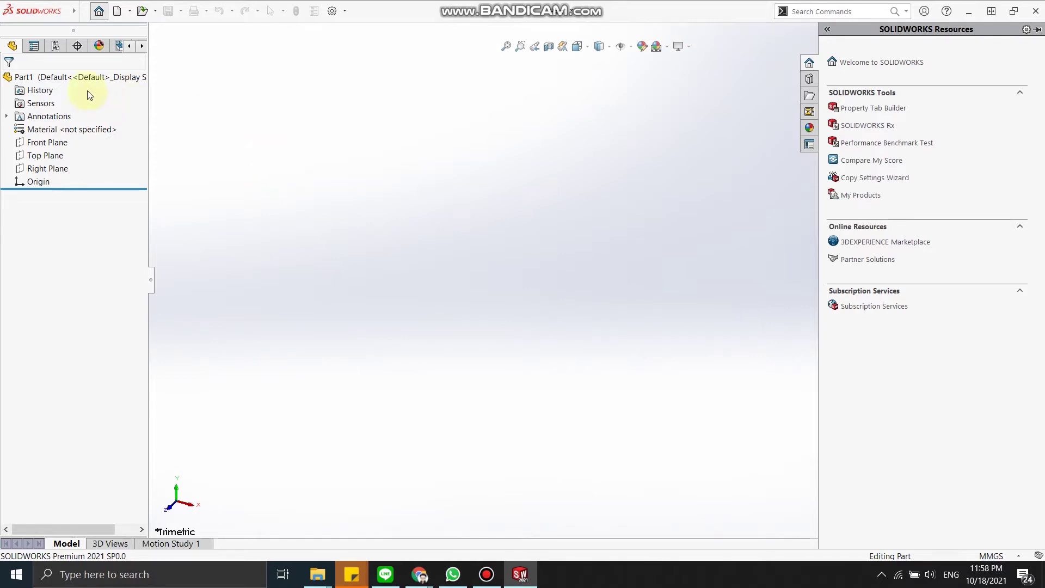
left_click(57, 74)
left_click(17, 37)
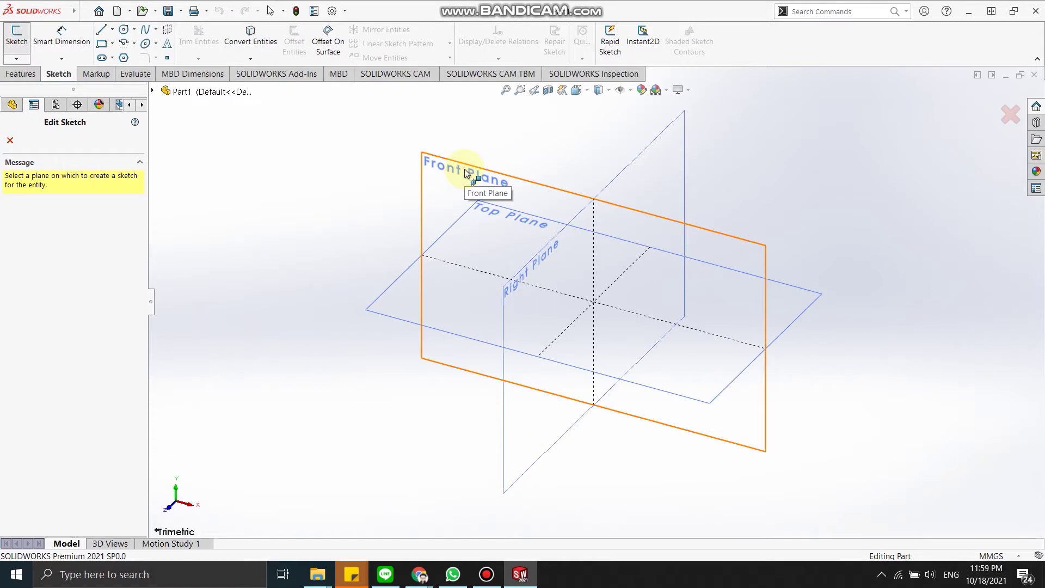
On the Front Plane, draw the vertical stem line down from the origin and the curved flare
left_click(466, 173)
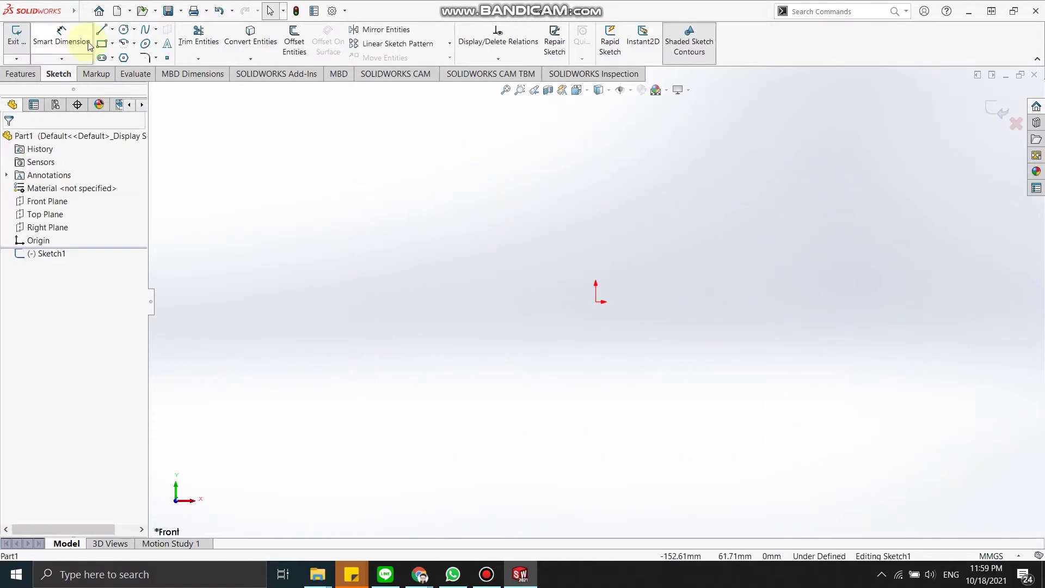
left_click(101, 29)
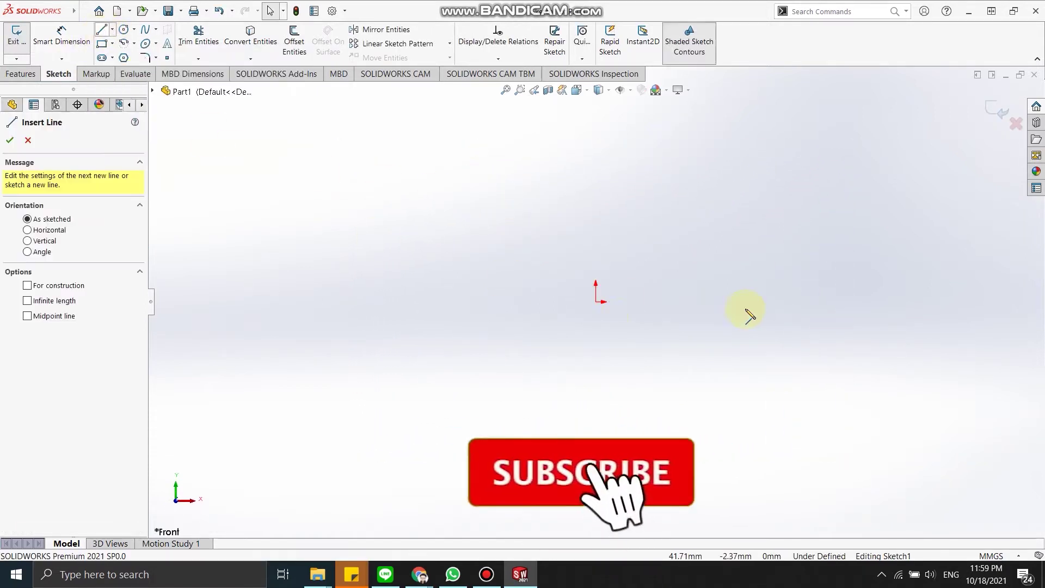
left_click(598, 302)
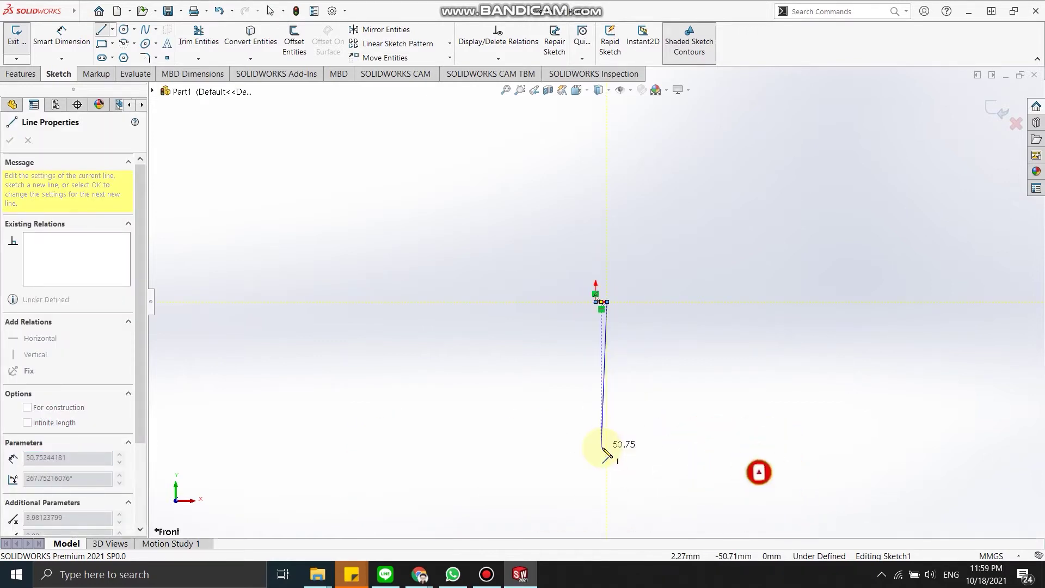
left_click(608, 455)
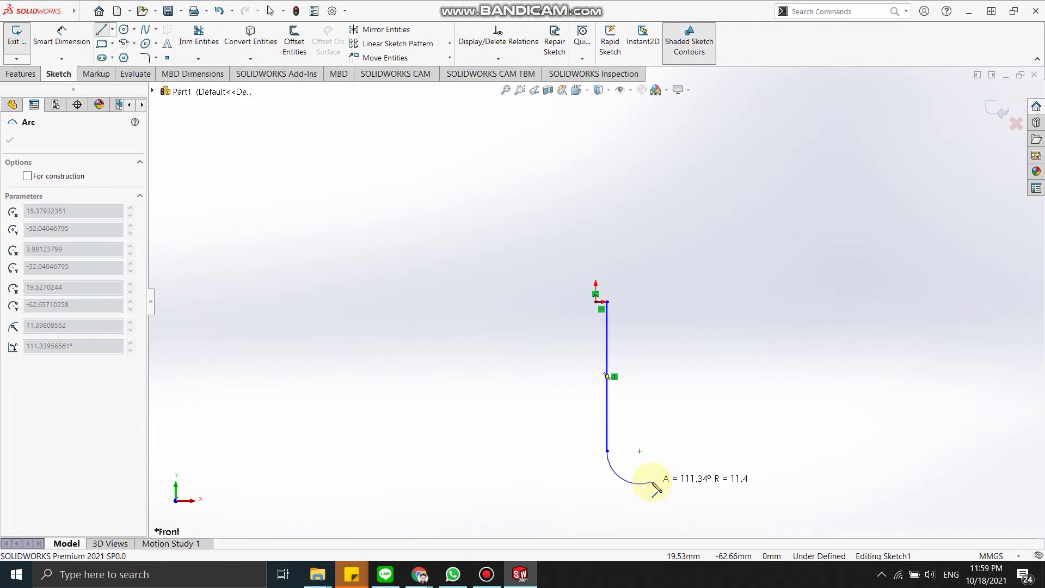
left_click(682, 482)
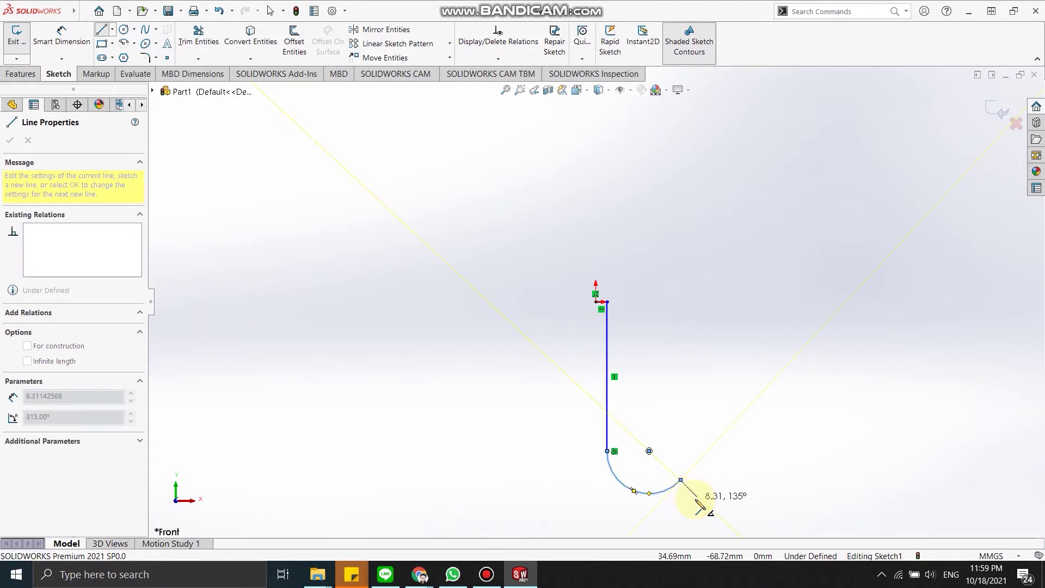
Add the slanted and vertical head edges and the base line, closing the profile at the origin
left_click(698, 497)
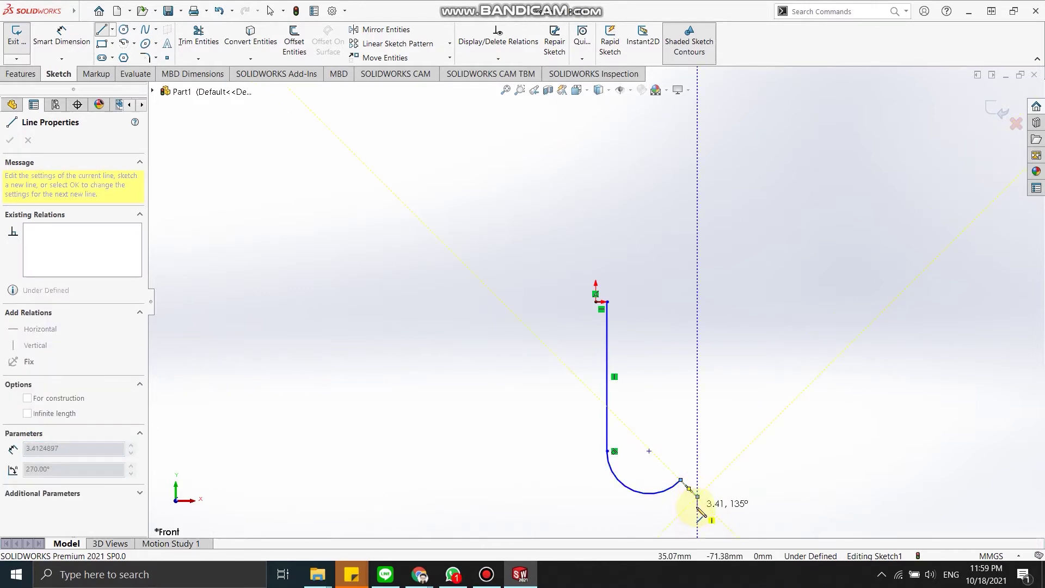
left_click(697, 505)
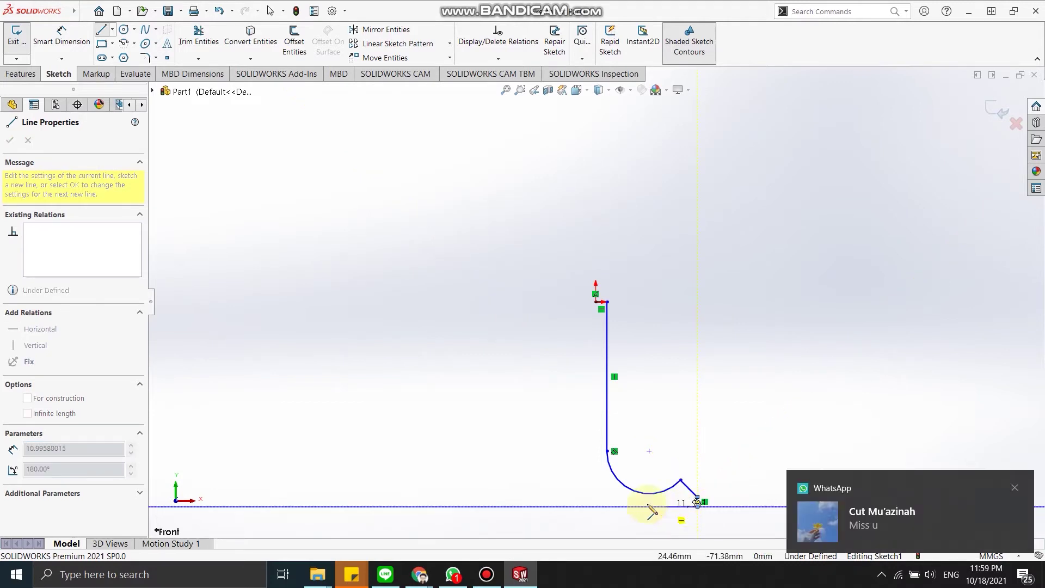
left_click(595, 501)
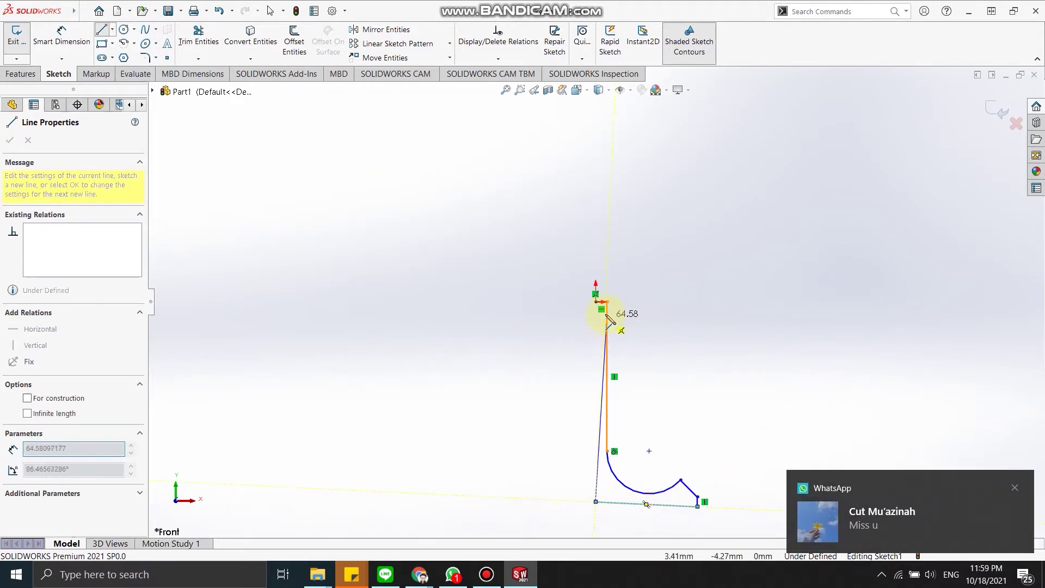
left_click(597, 302)
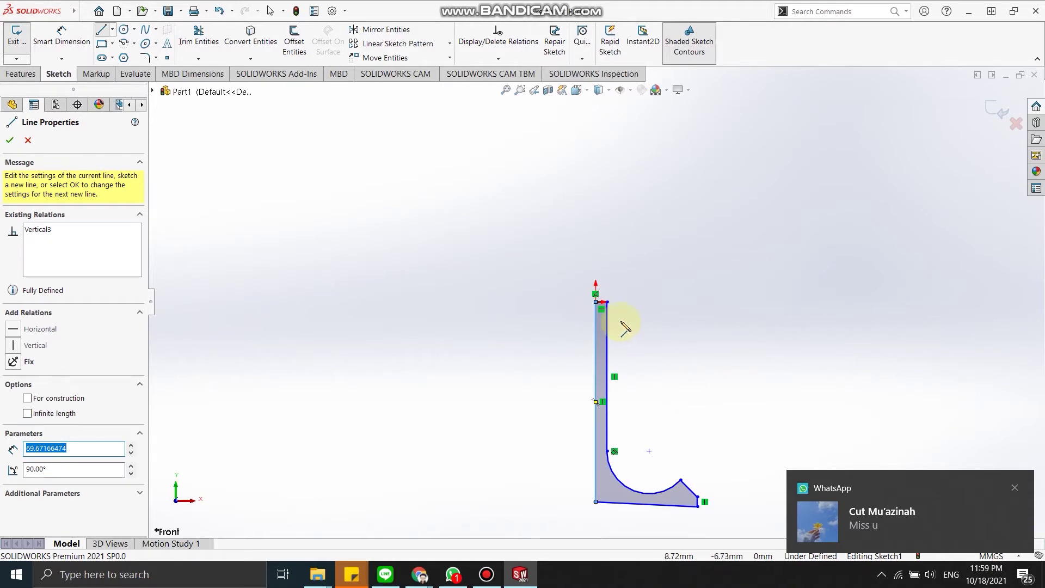
left_click(1014, 487)
scroll(593, 315, "up", 5)
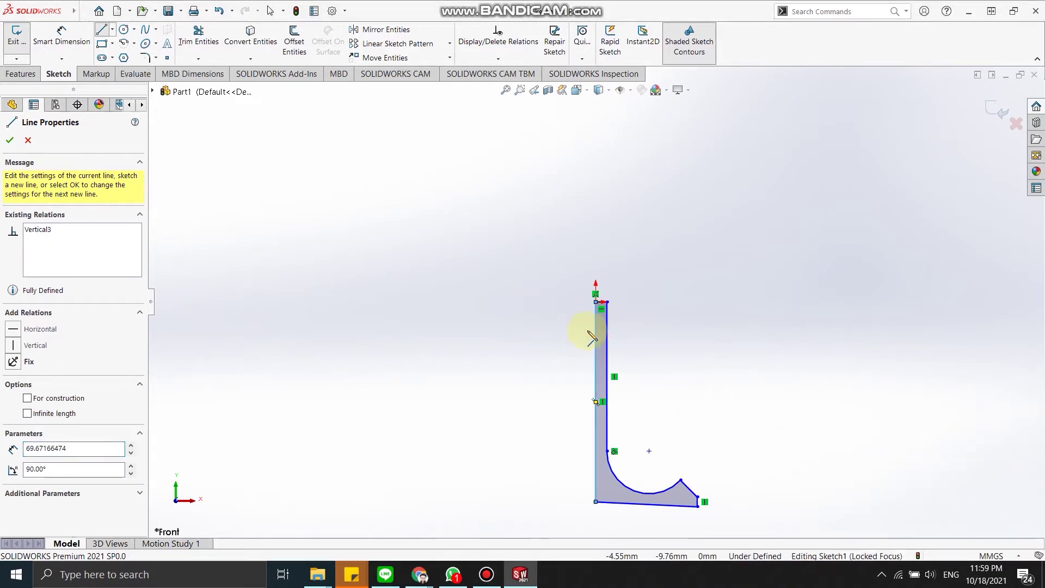
Dimension the vertical stem line at 85.55 mm
key("Escape")
scroll(605, 294, "down", 3)
scroll(599, 292, "down", 3)
scroll(583, 283, "down", 3)
scroll(580, 249, "down", 2)
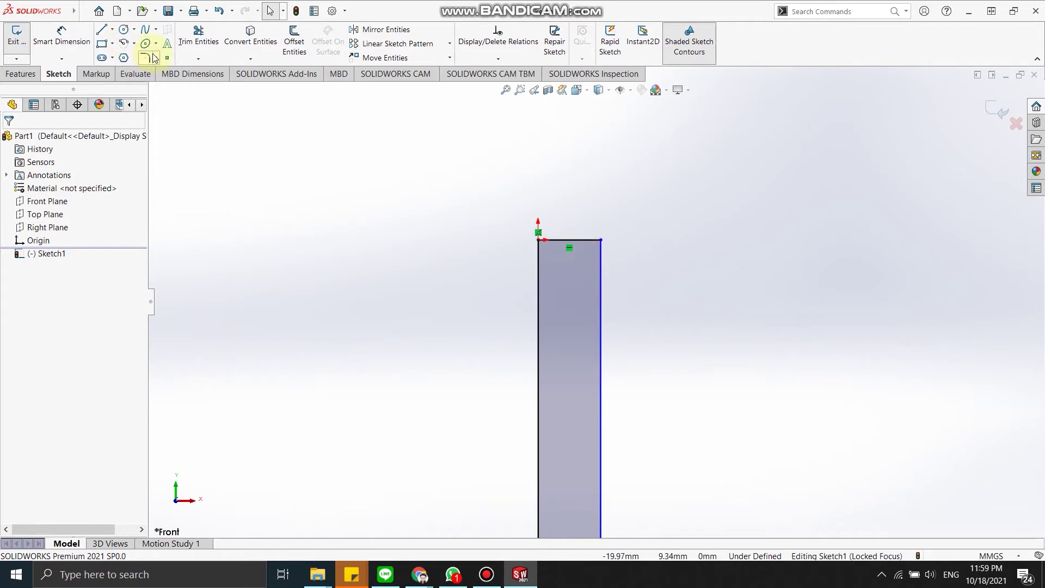
scroll(560, 398, "up", 6)
scroll(604, 403, "down", 1)
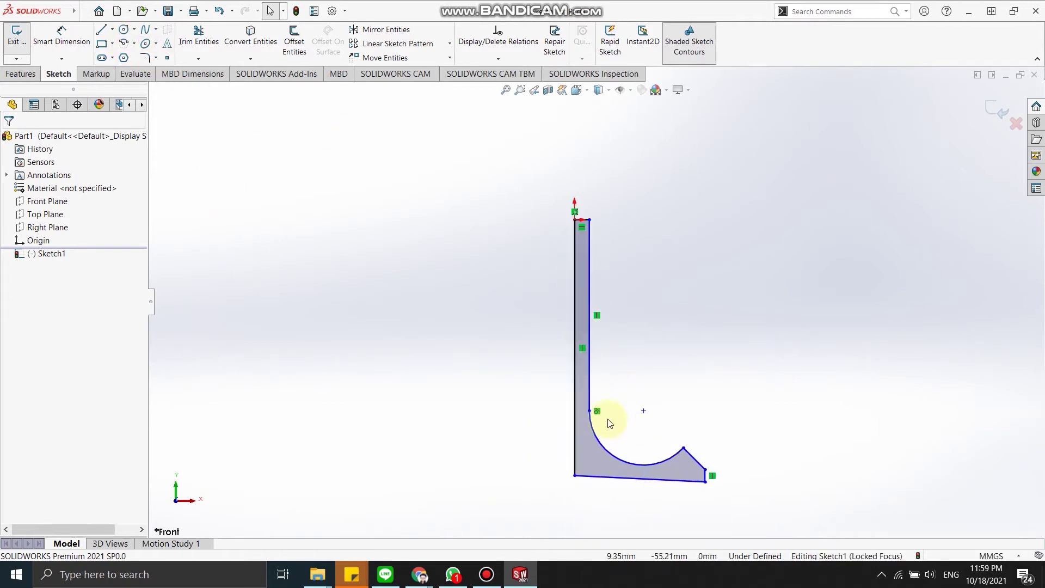
left_click(62, 37)
left_click(575, 305)
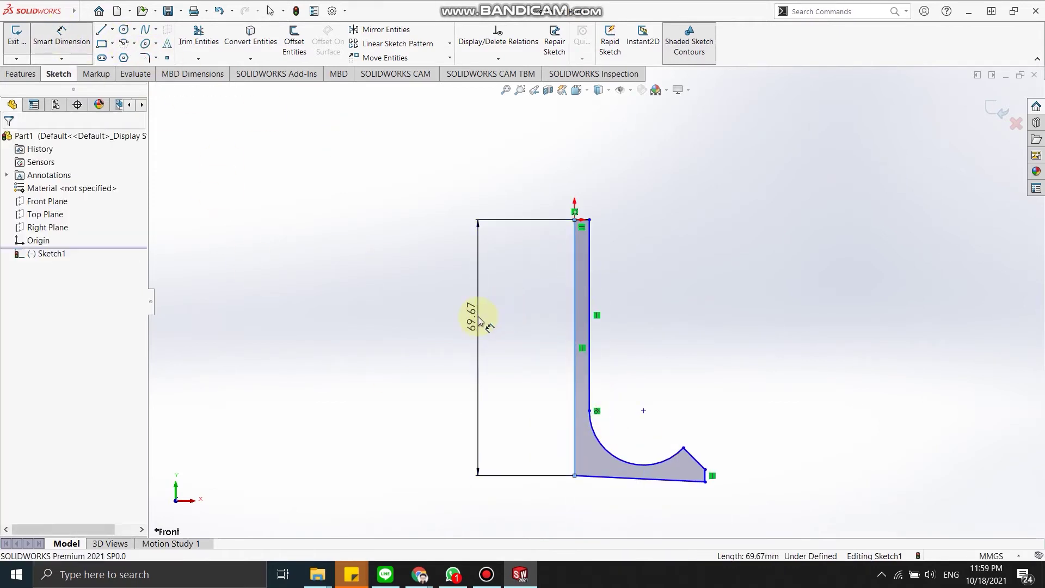
left_click(479, 322)
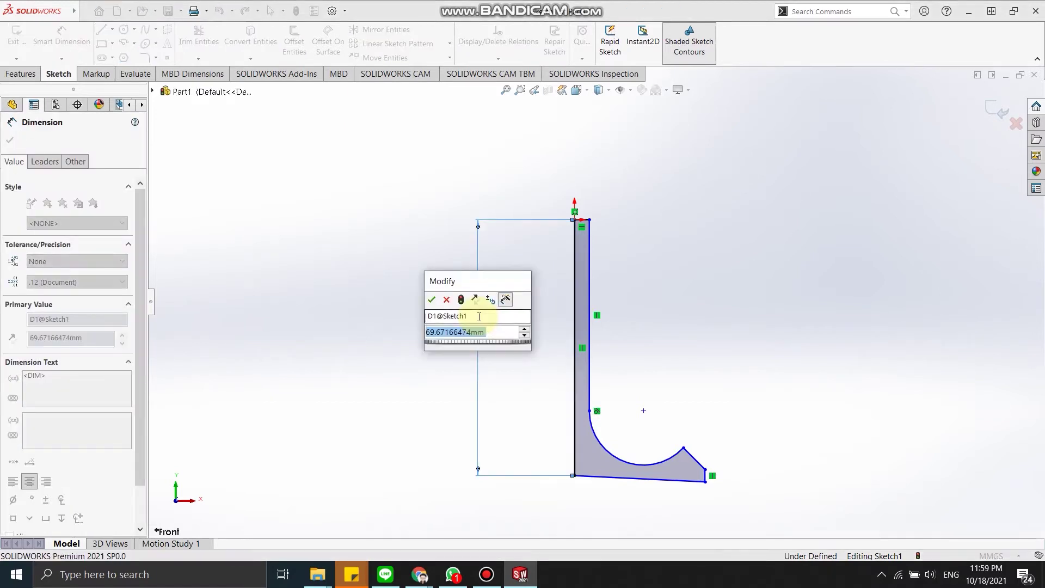
type("85")
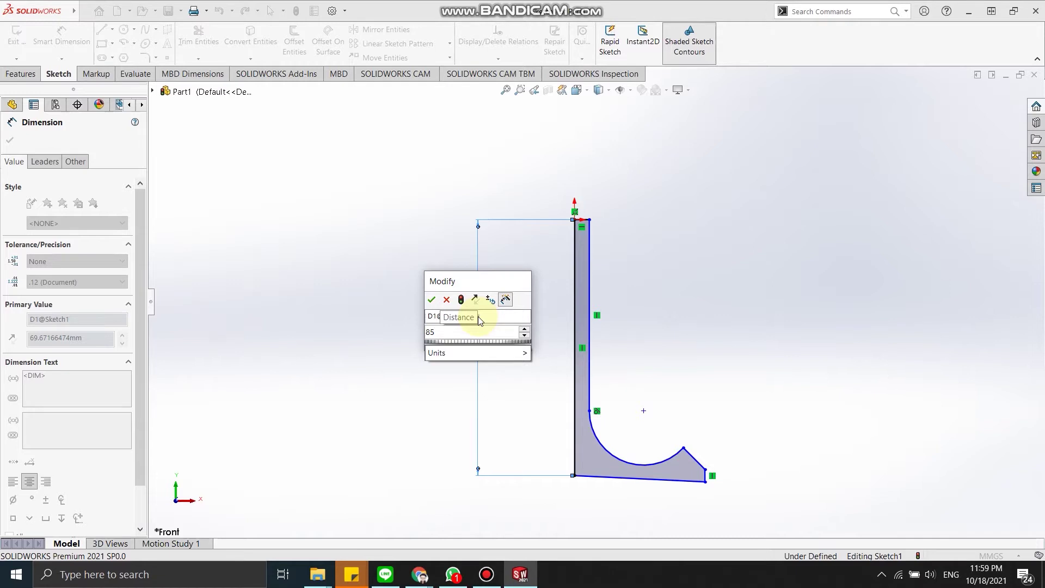
type(".55")
key("Return")
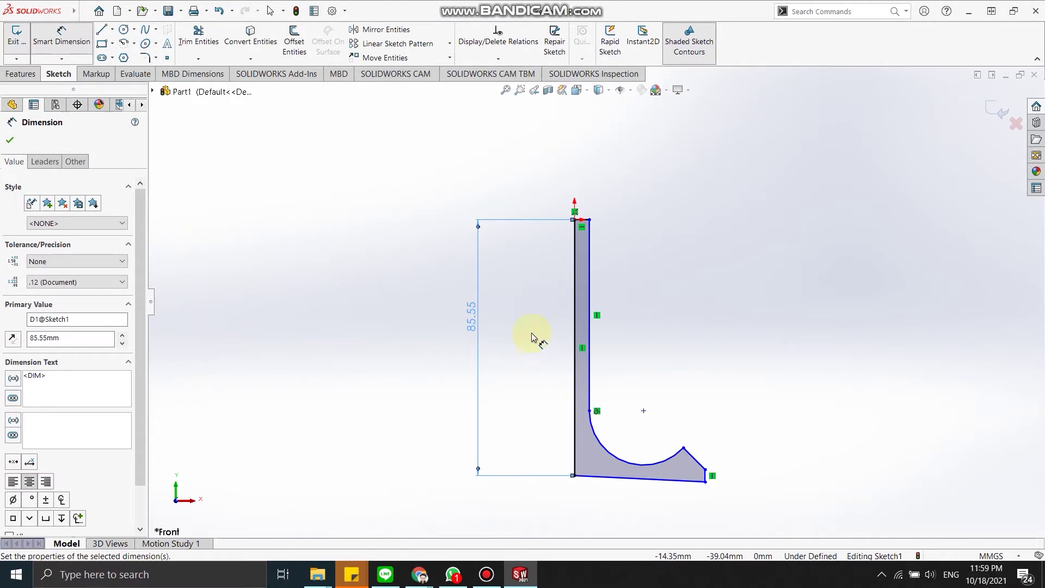
Dimension the flare arc, trying radius 30 then undoing back to R18.14
left_click(612, 453)
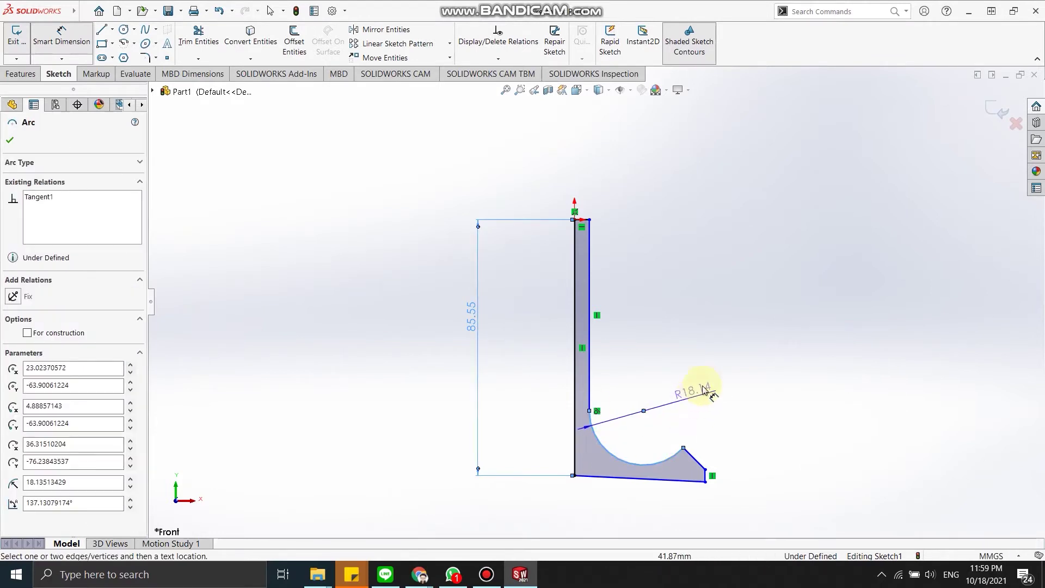
left_click(698, 353)
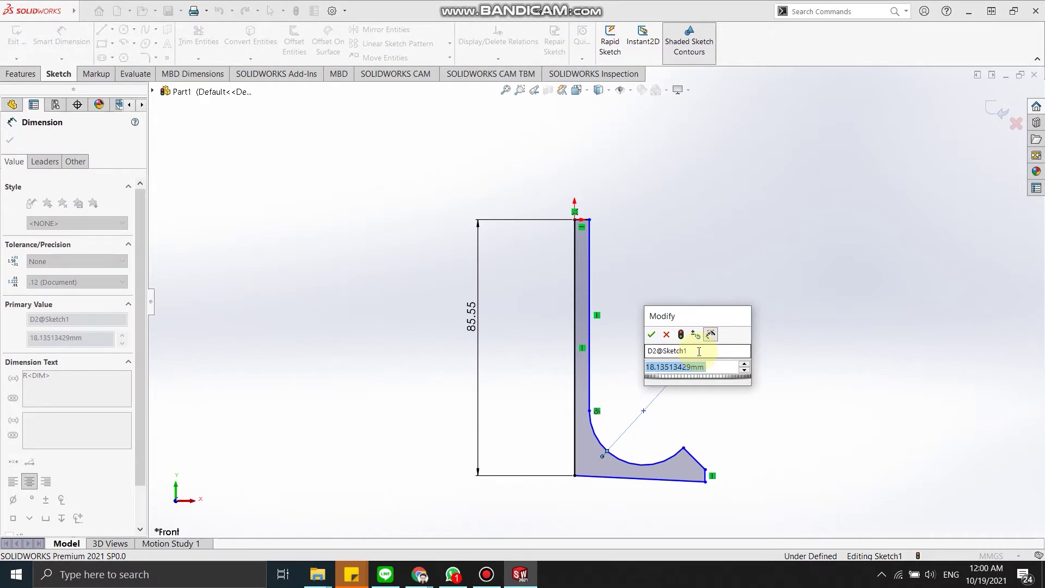
type("30")
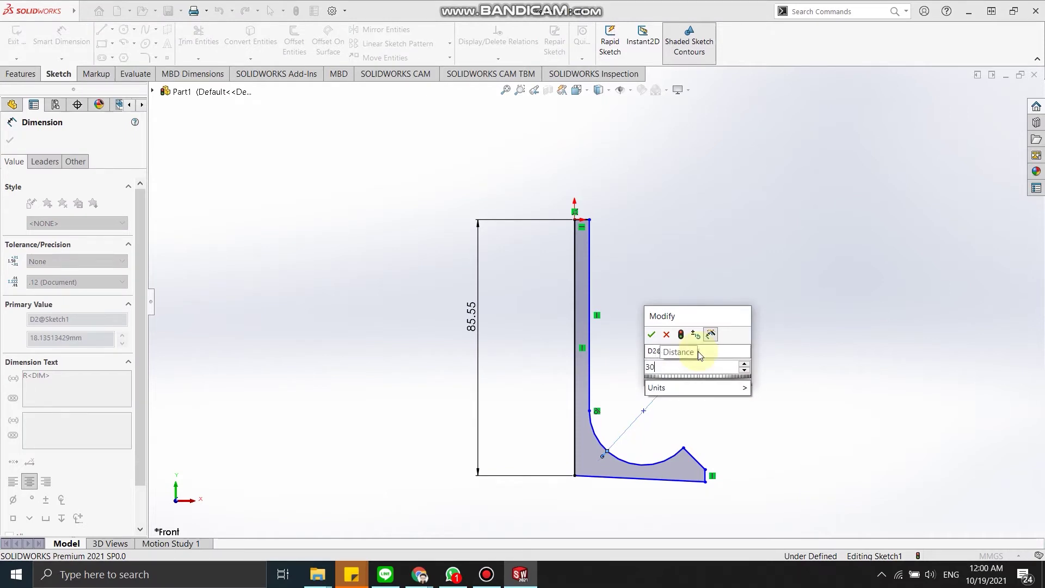
key("Return")
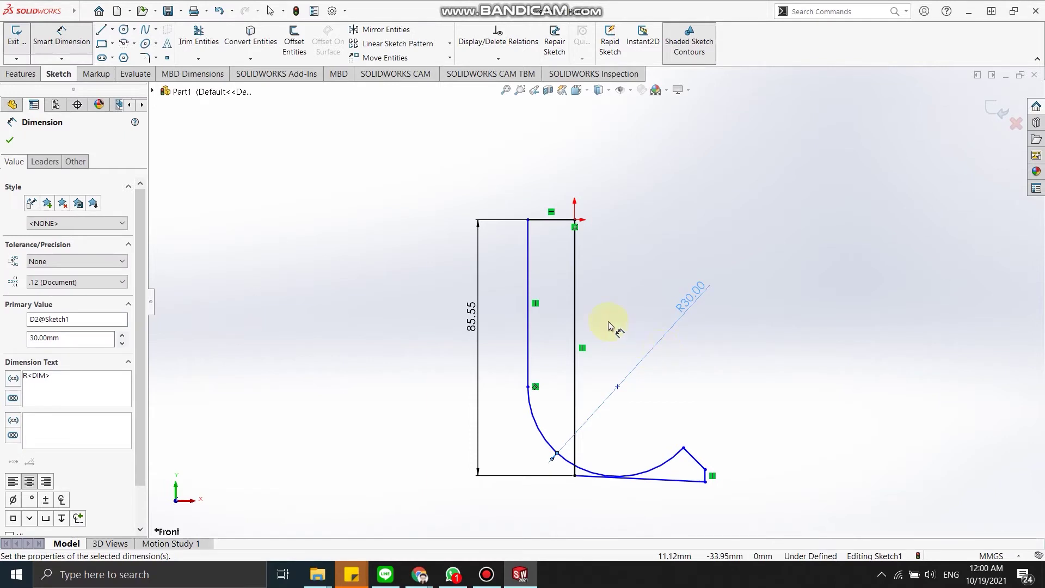
key("ctrl+z")
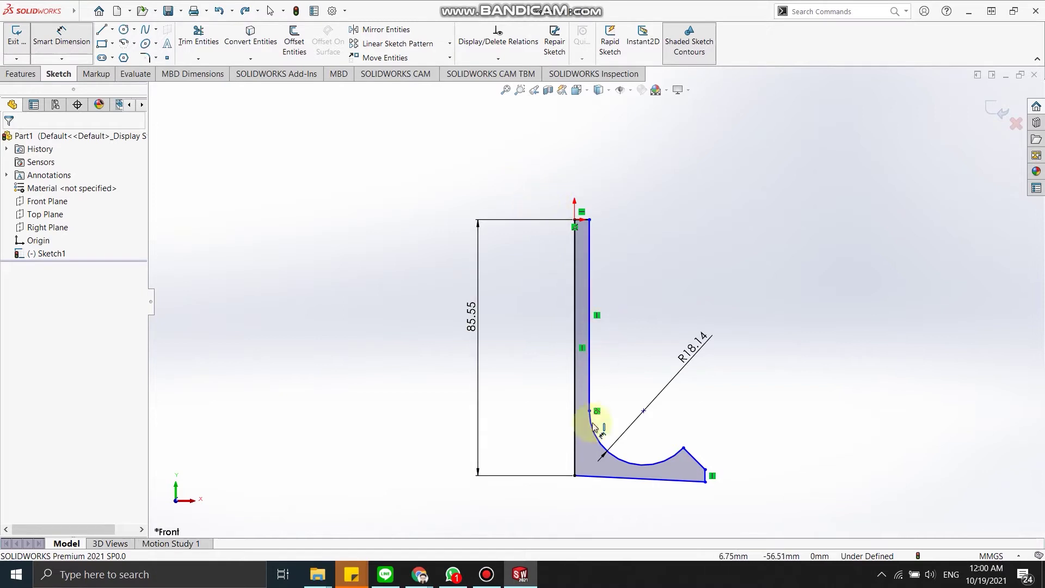
Dimension the base line, trying 26.5 then undoing back to 43.53
left_click(602, 477)
left_click(616, 516)
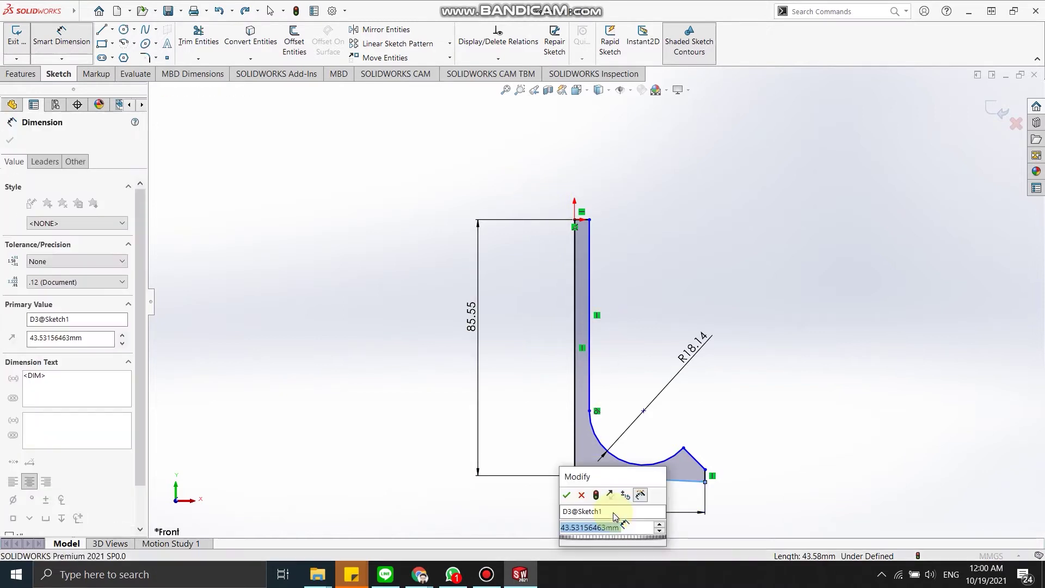
type("26")
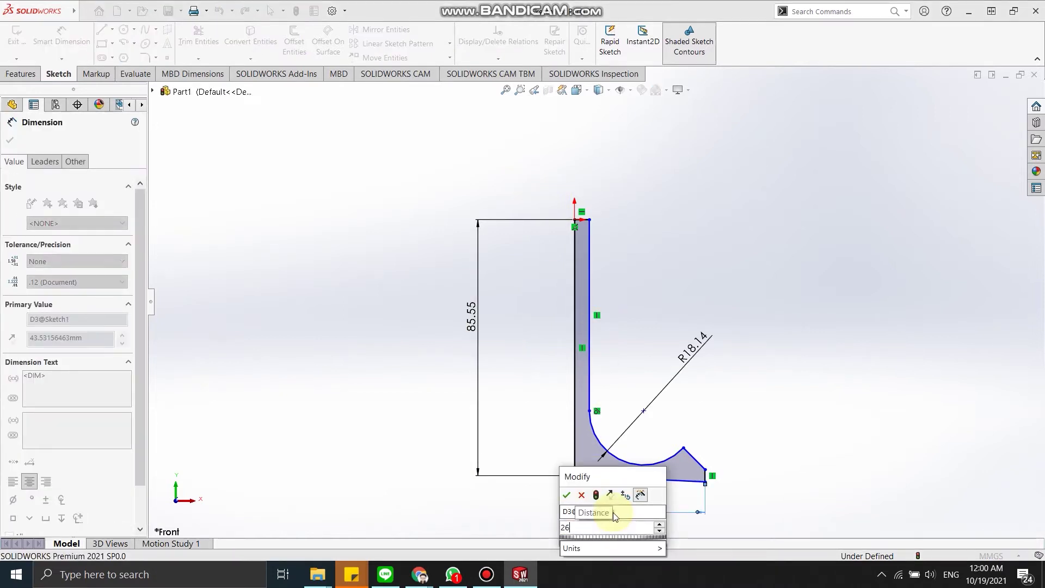
type(".5")
key("Return")
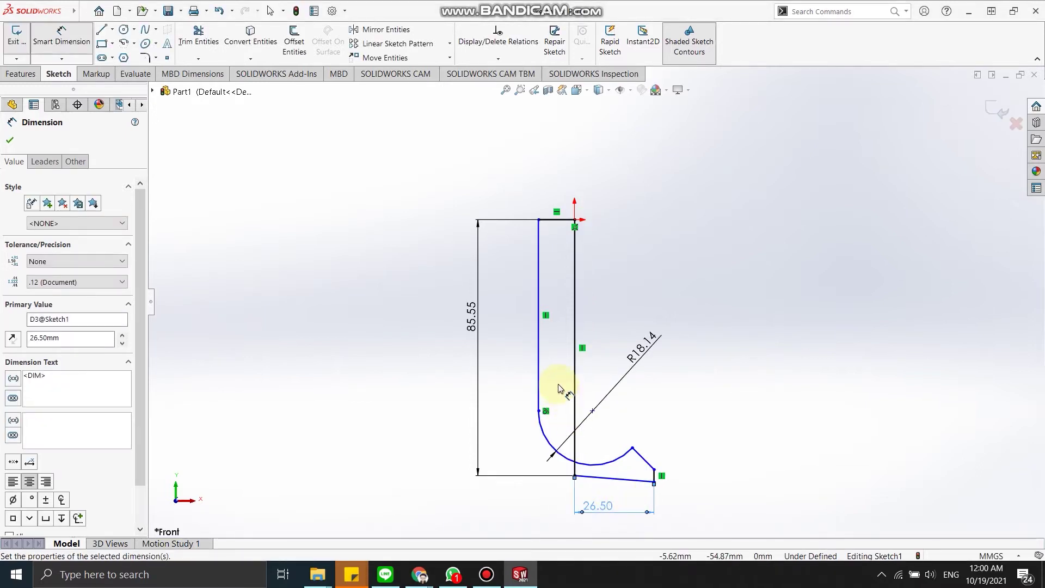
key("ctrl+z")
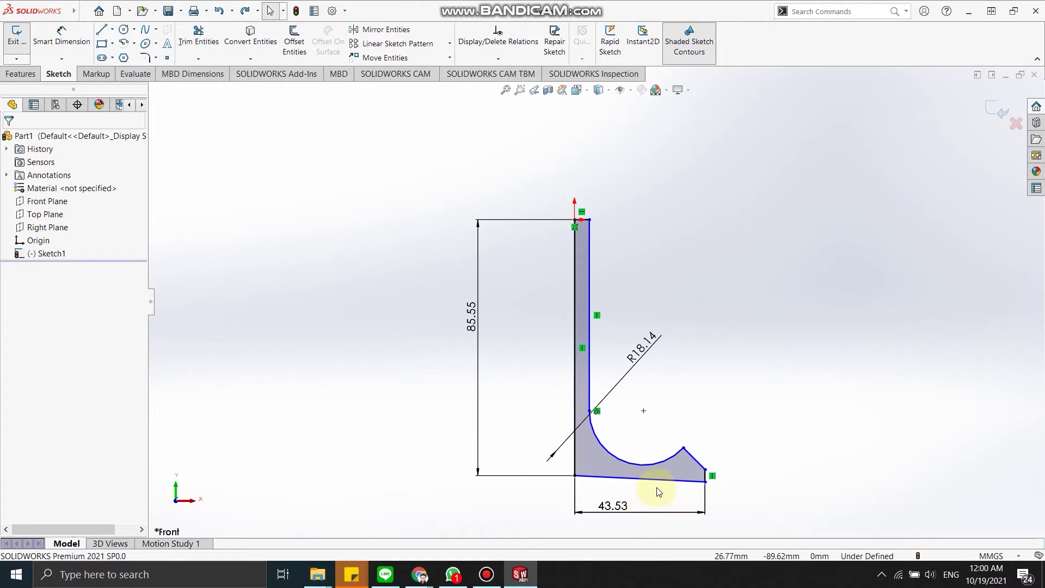
left_click(684, 489)
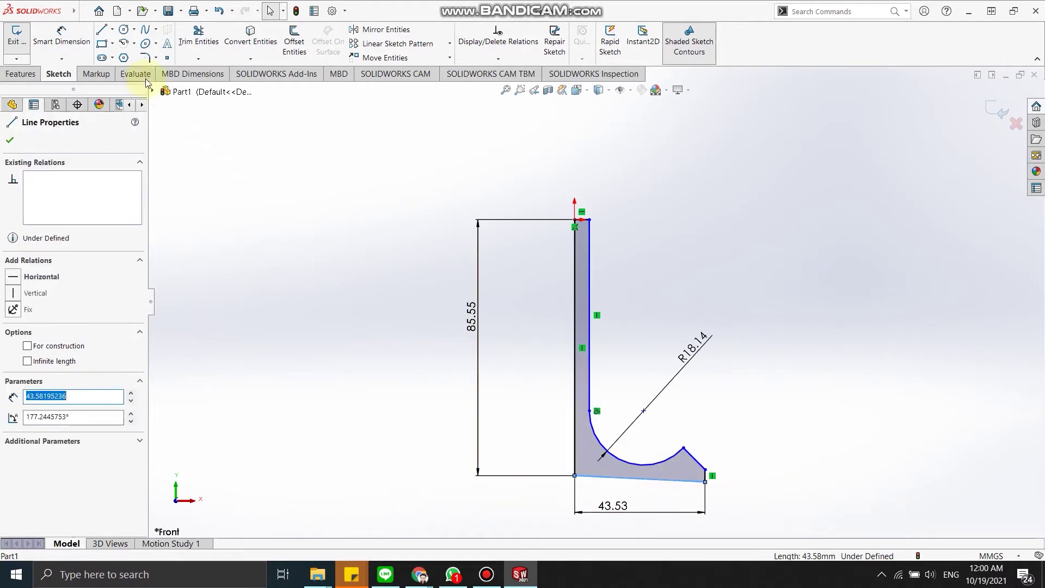
Make the sloping bottom line horizontal and dimension its width at 43.53 mm
right_click(676, 482)
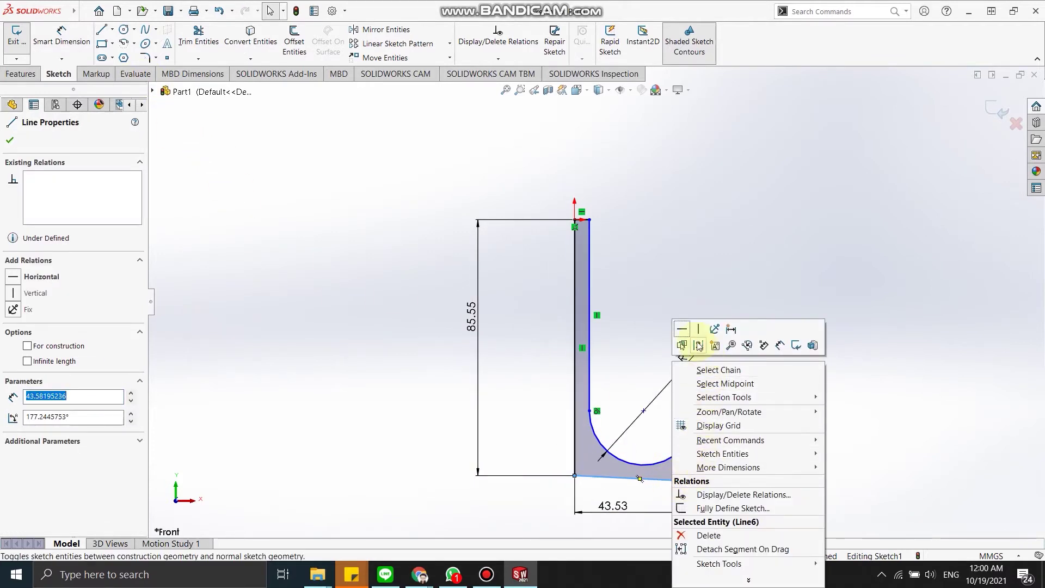
left_click(683, 328)
left_click(724, 439)
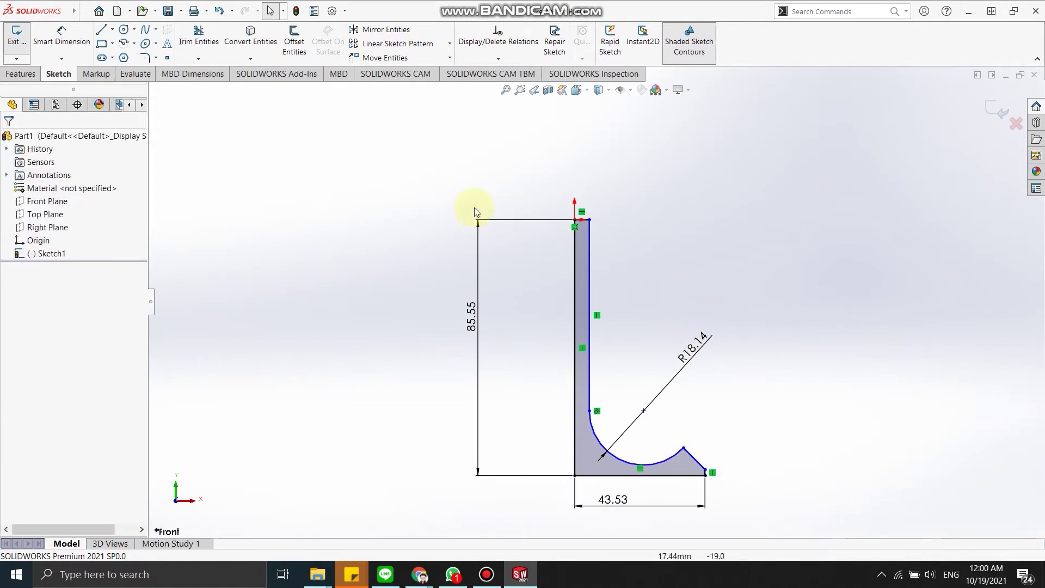
left_click(62, 37)
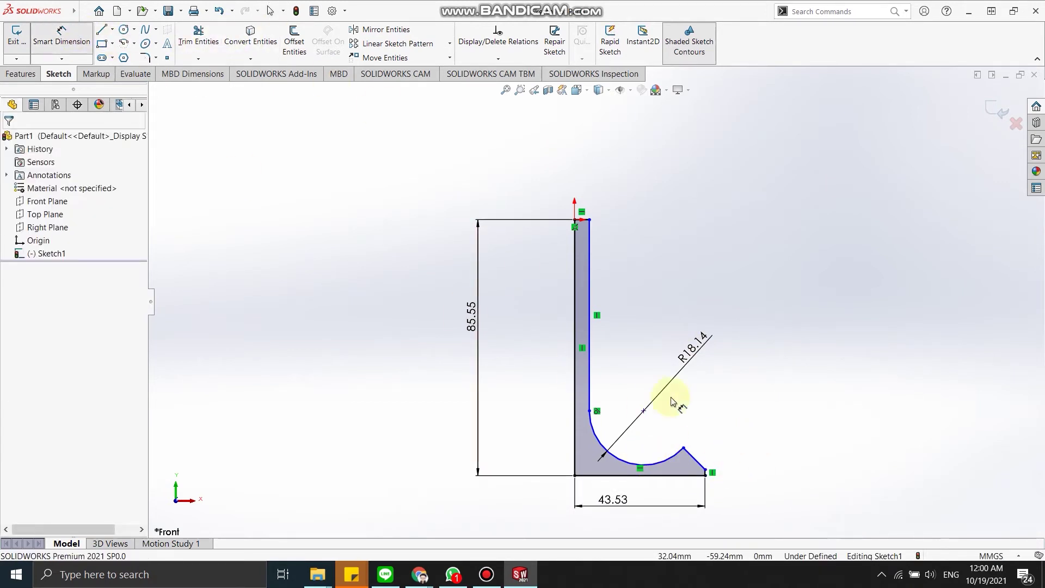
left_click(653, 476)
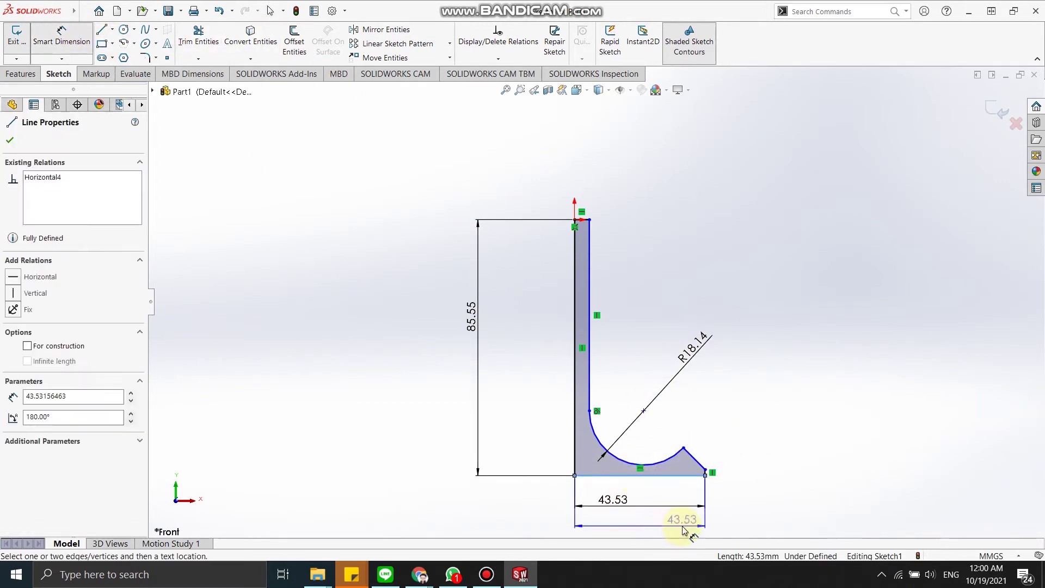
left_click(682, 527)
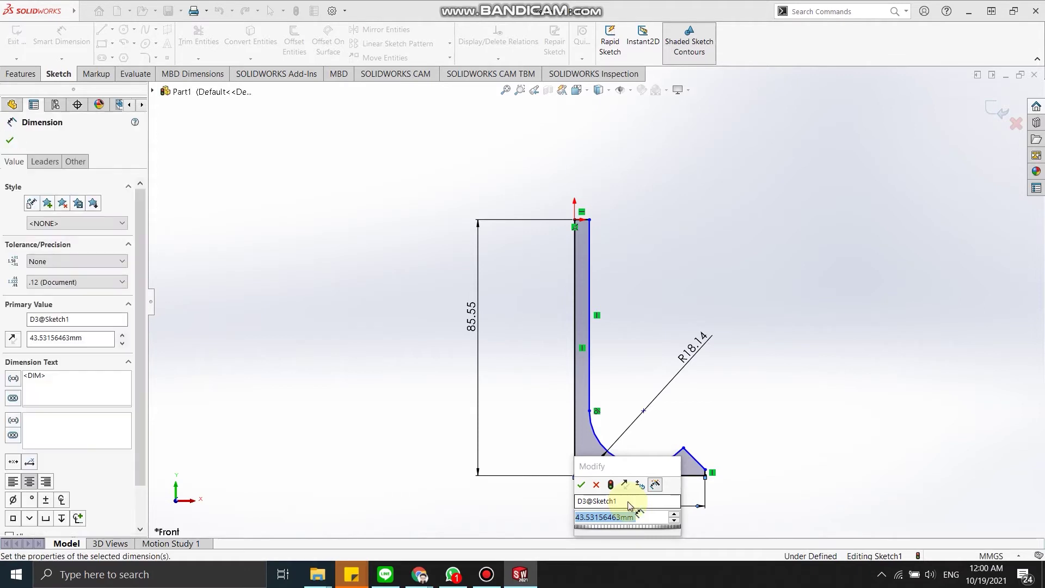
key("Return")
key("Escape")
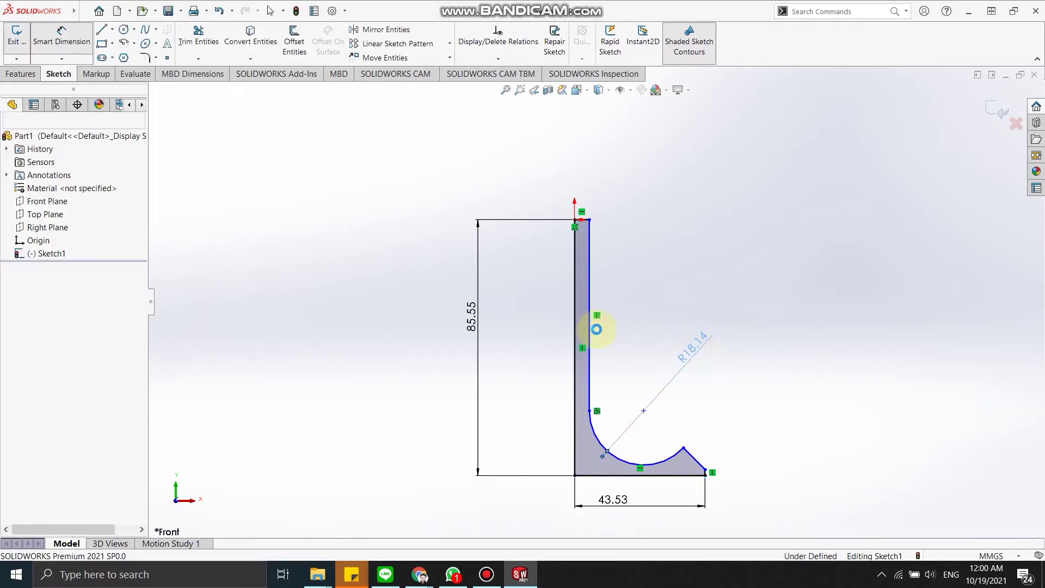
Try a 30 mm base width, then undo it back to 43.53
left_click(70, 45)
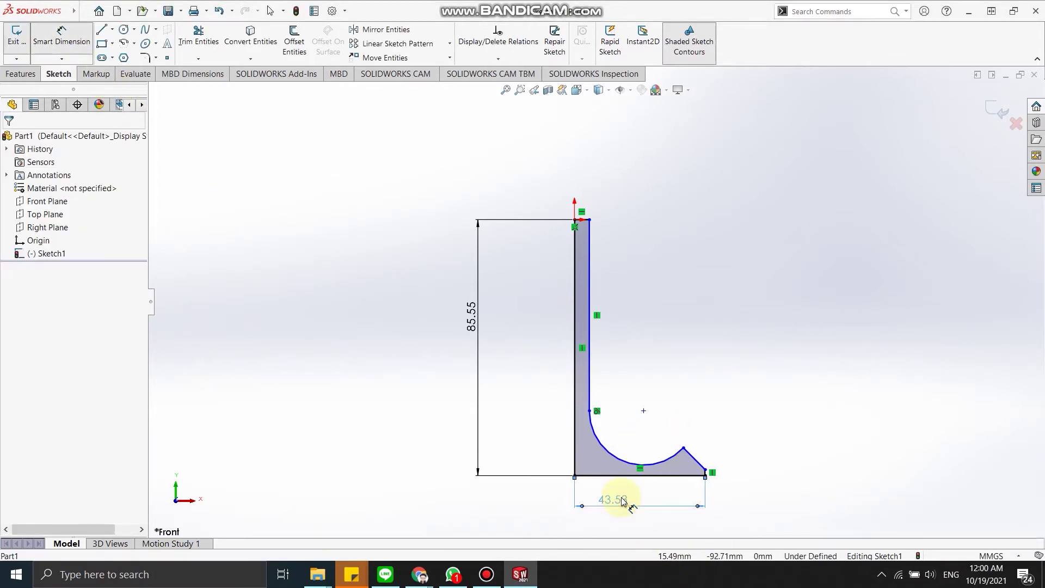
left_click(626, 499)
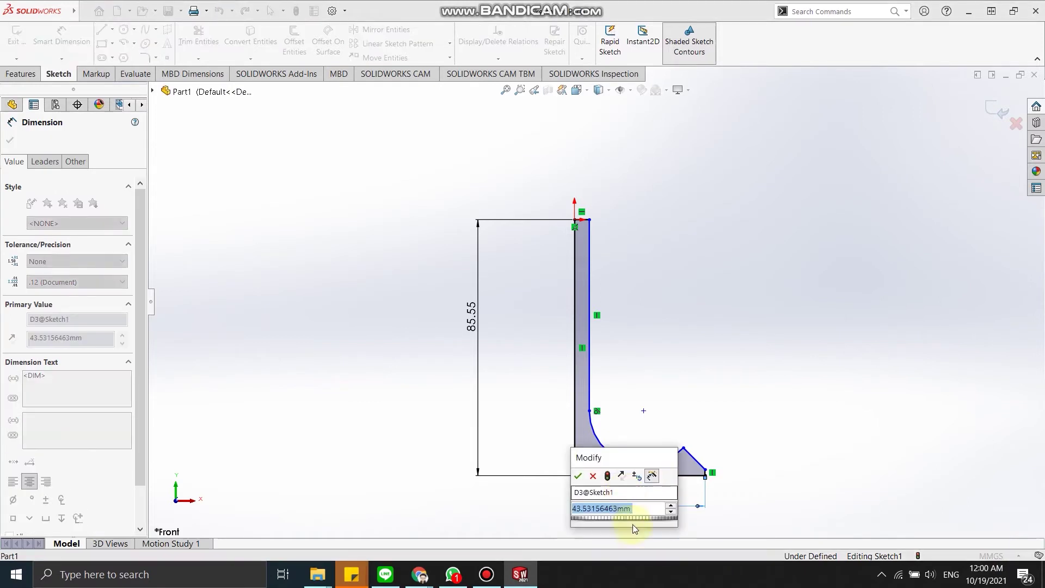
type("30")
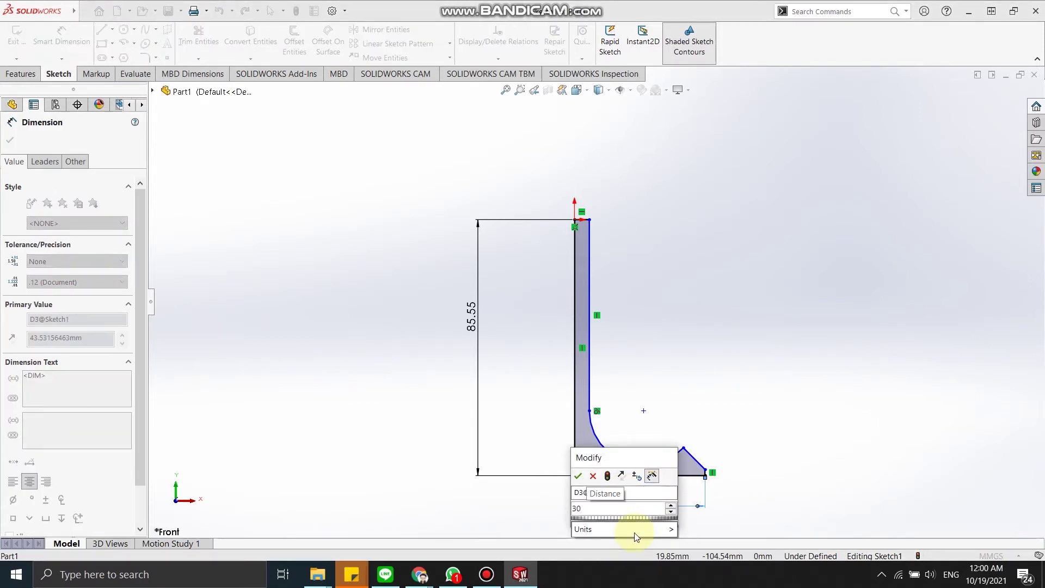
key("Return")
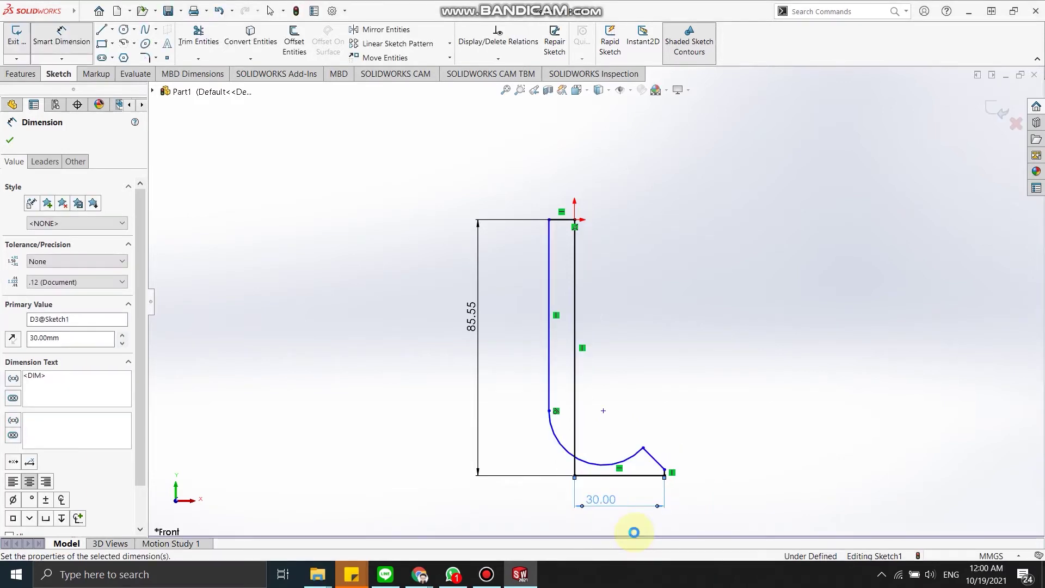
left_click(549, 374)
key("ctrl+z")
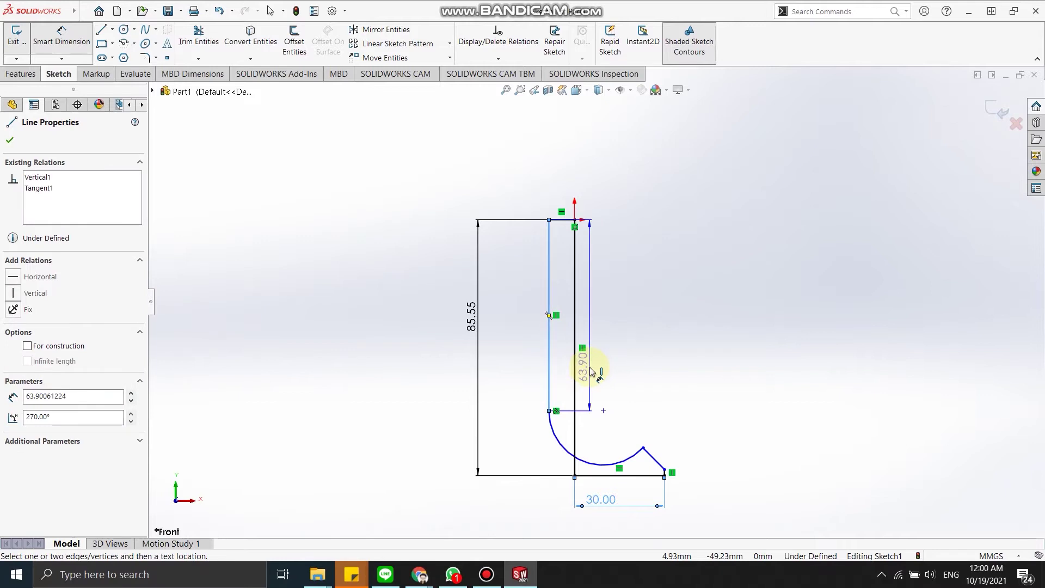
left_click(589, 426)
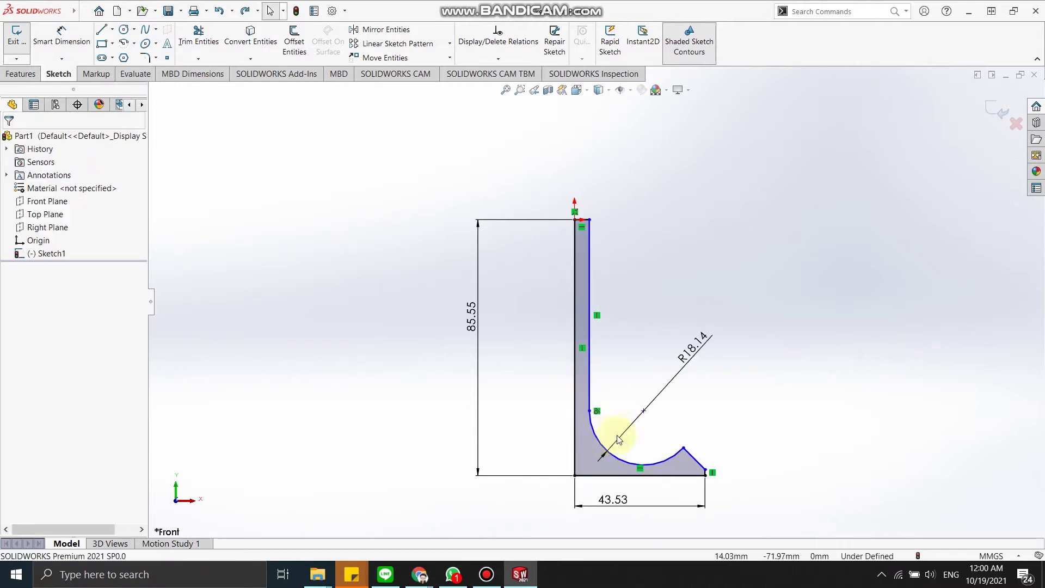
Set the head arc radius to 10 mm and the base width to 26 mm
left_click(700, 345)
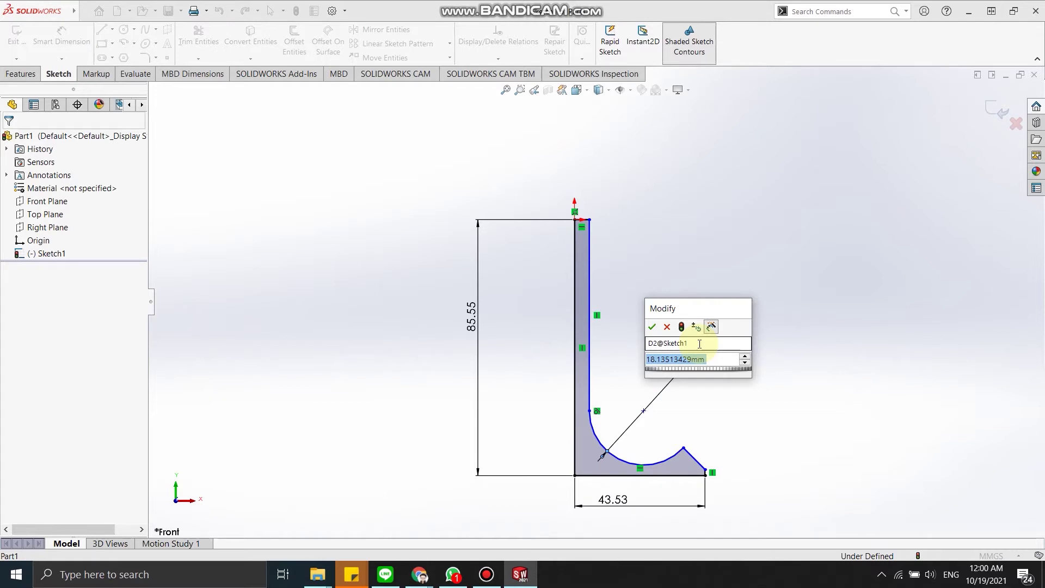
type("10")
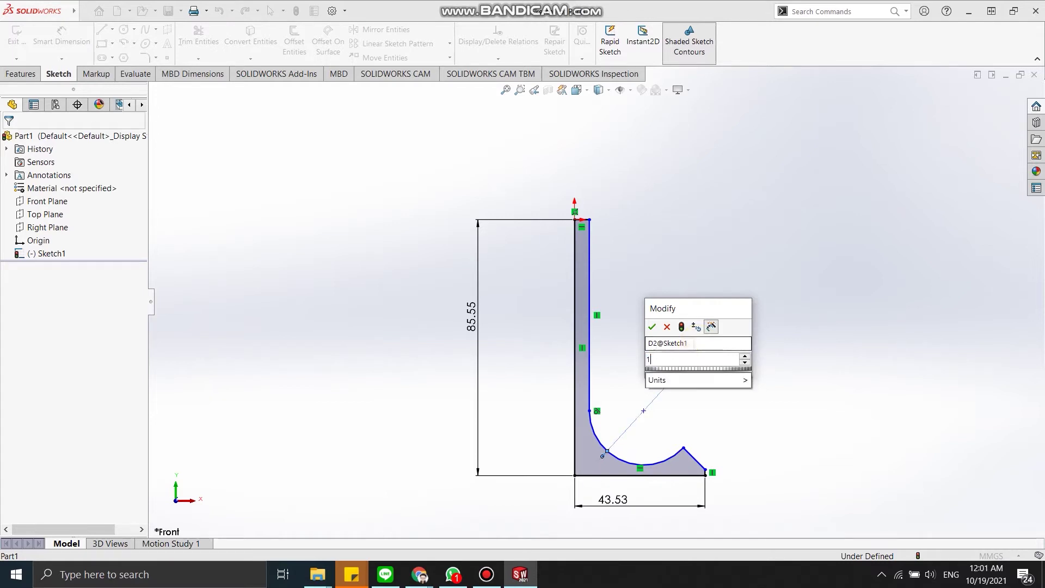
key("Return")
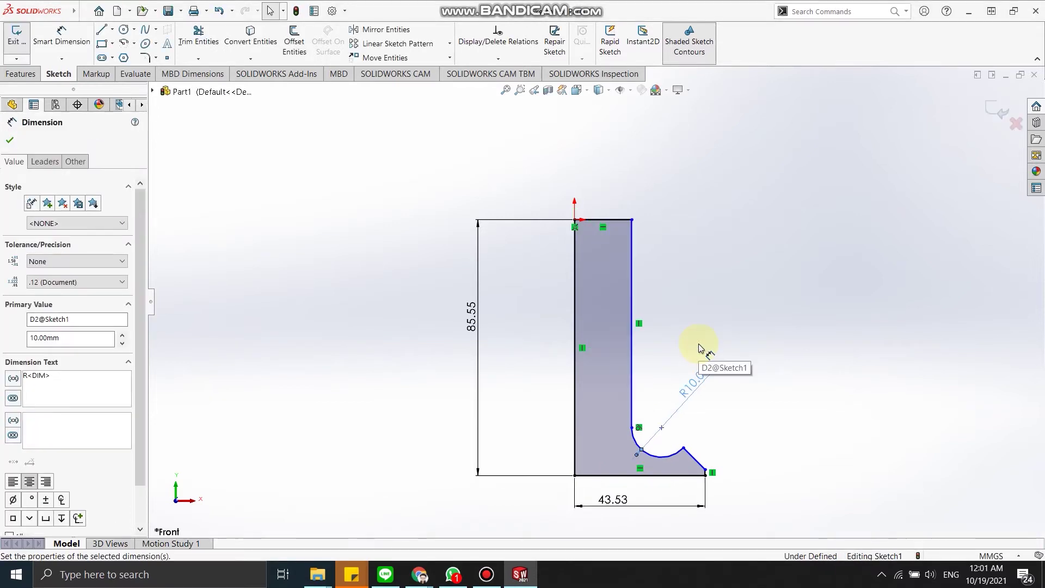
double_click(613, 498)
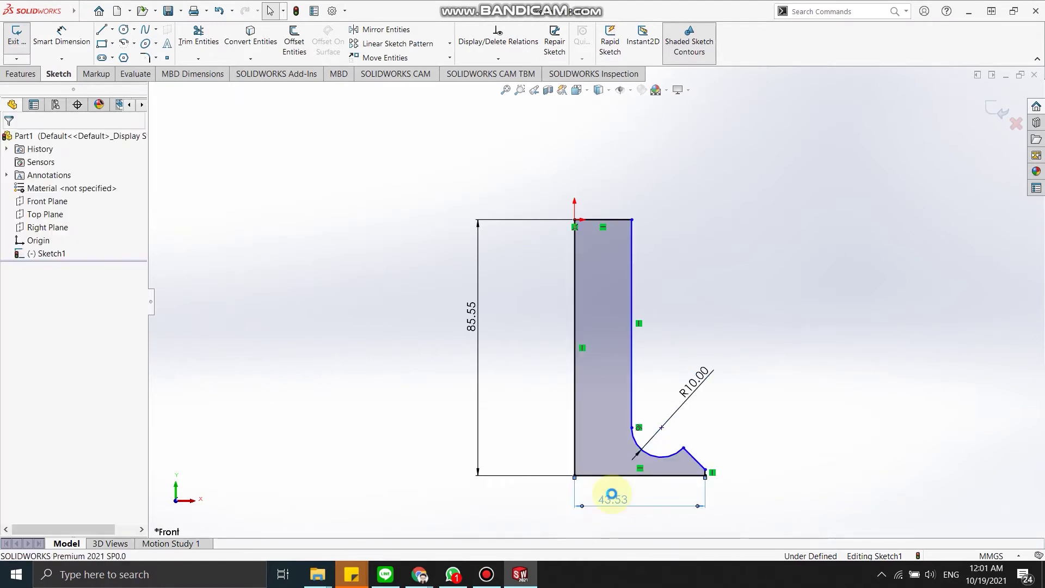
type("2")
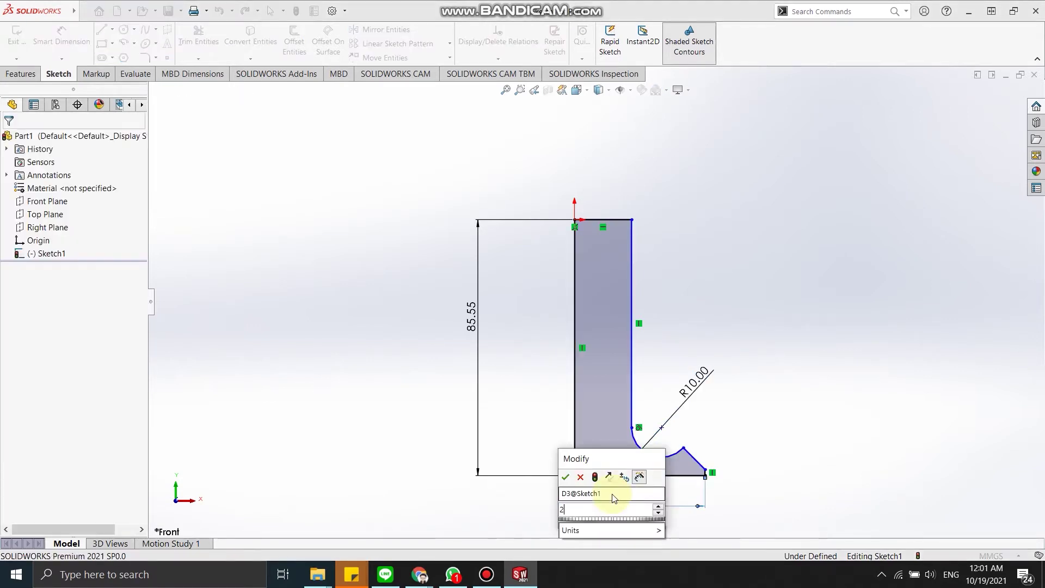
type("6")
key("Return")
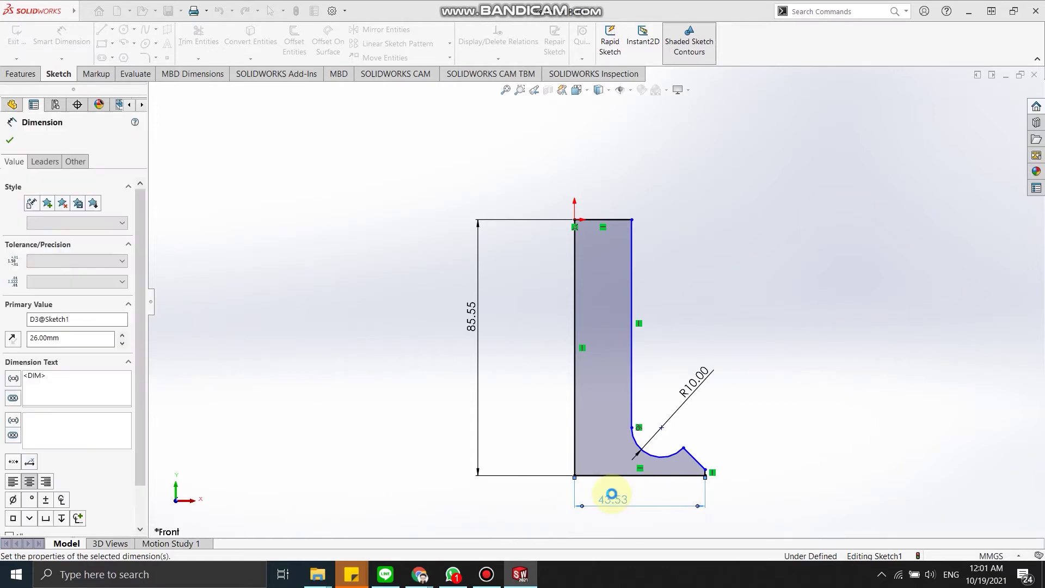
scroll(573, 240, "down", 1)
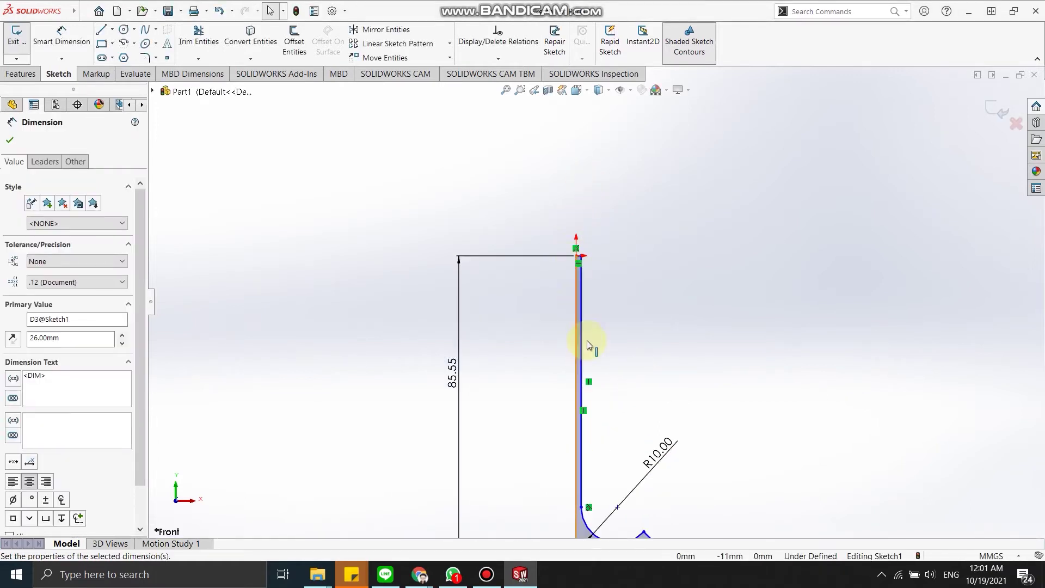
scroll(591, 326, "down", 2)
scroll(582, 262, "down", 2)
Dimension the stem's top edge width at 1.5 mm
left_click(569, 143)
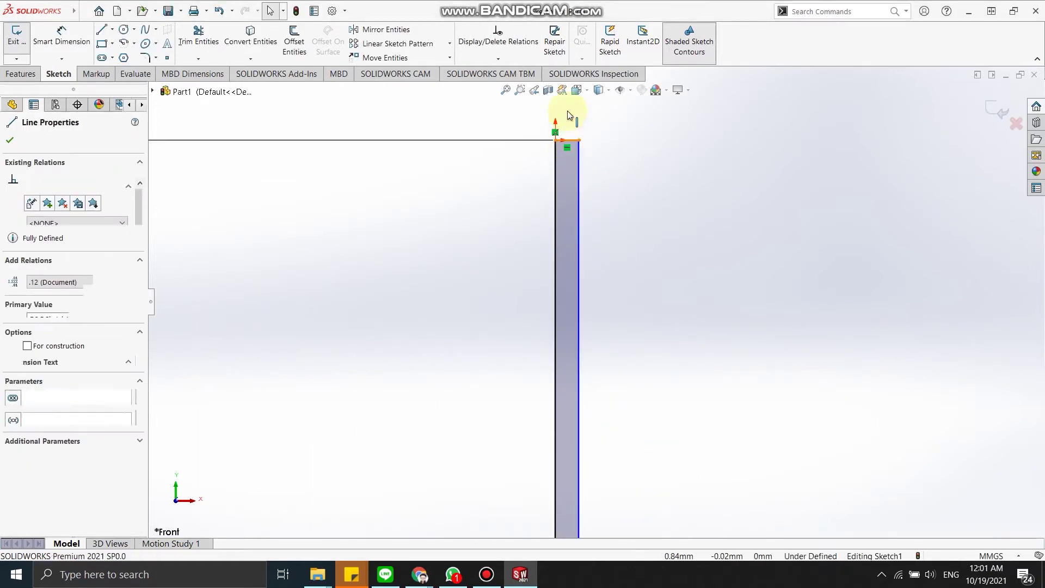
left_click(87, 39)
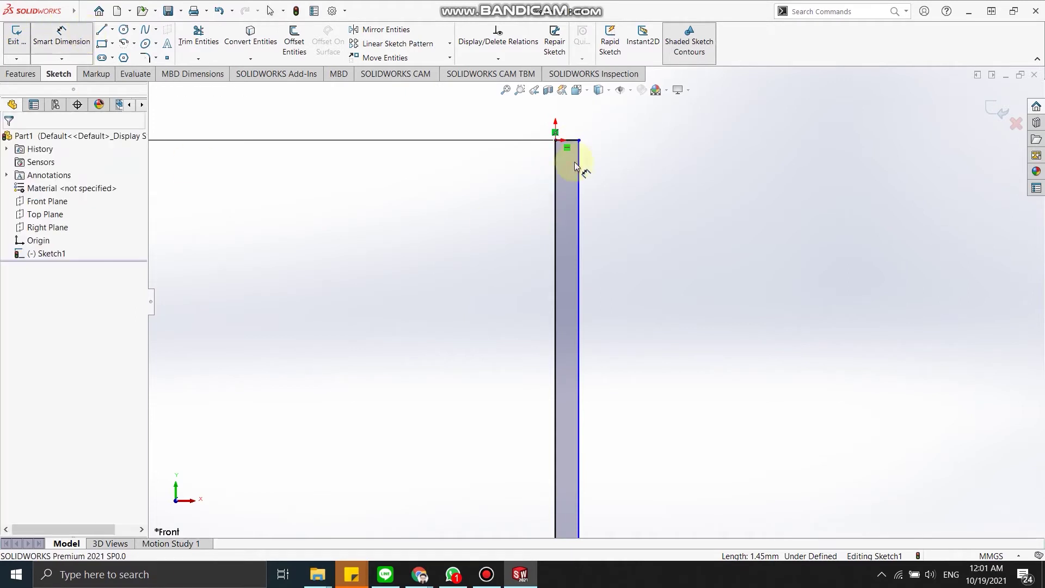
left_click(576, 203)
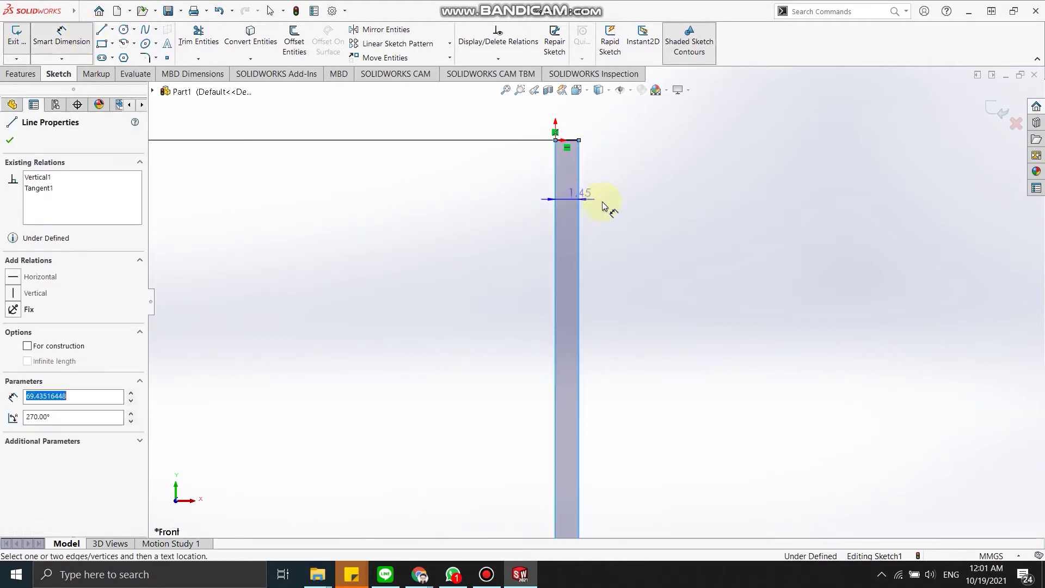
left_click(679, 215)
type("1.5")
key("Return")
scroll(639, 326, "up", 5)
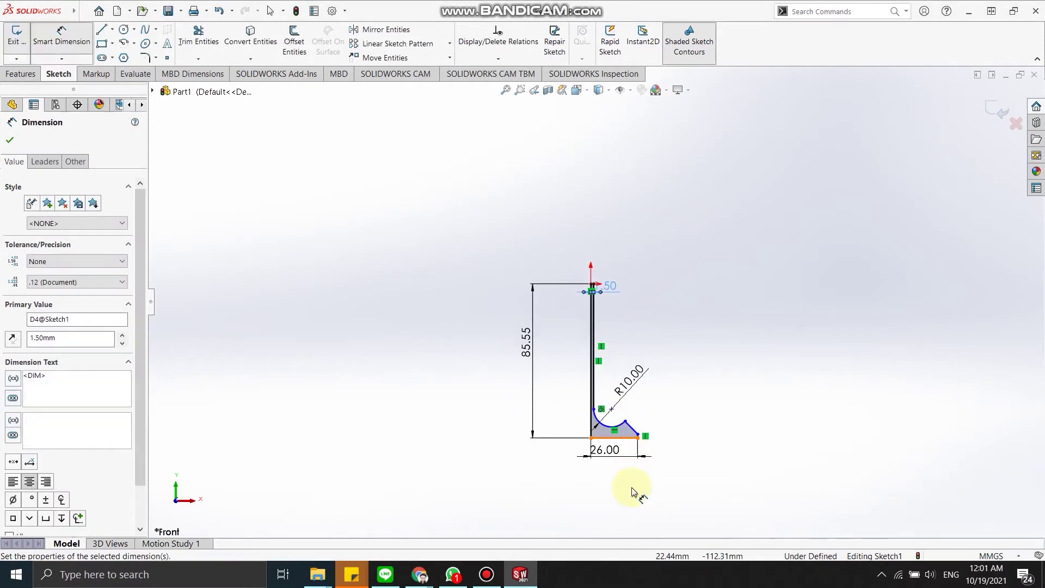
scroll(602, 420, "down", 3)
scroll(545, 164, "up", 2)
scroll(570, 117, "down", 4)
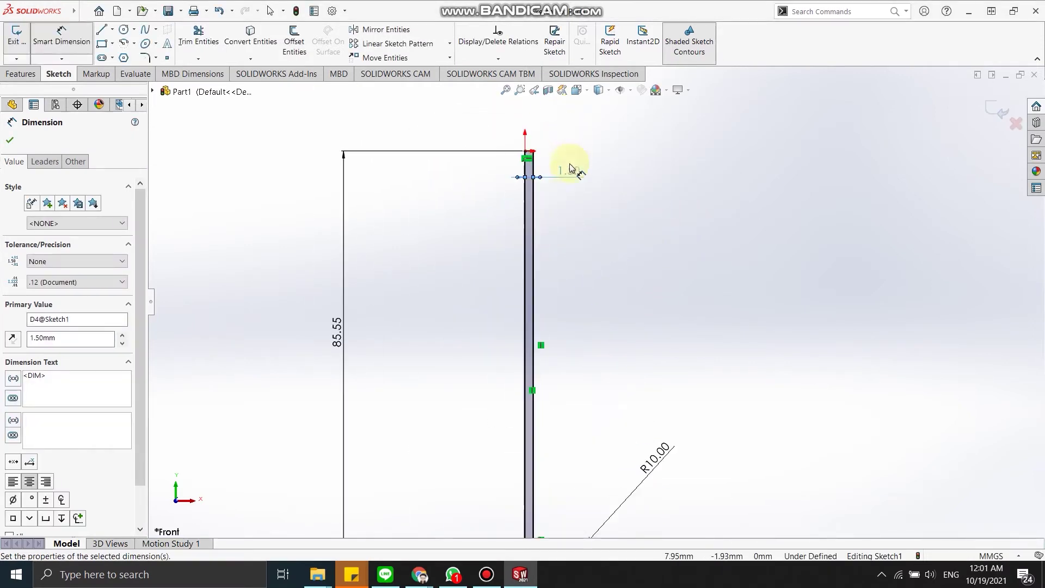
Change the stem top width to 2.5 mm and the arc radius to 15 mm
double_click(569, 170)
type("2.5")
key("Return")
scroll(585, 431, "up", 4)
scroll(585, 432, "down", 2)
scroll(584, 432, "down", 2)
double_click(657, 278)
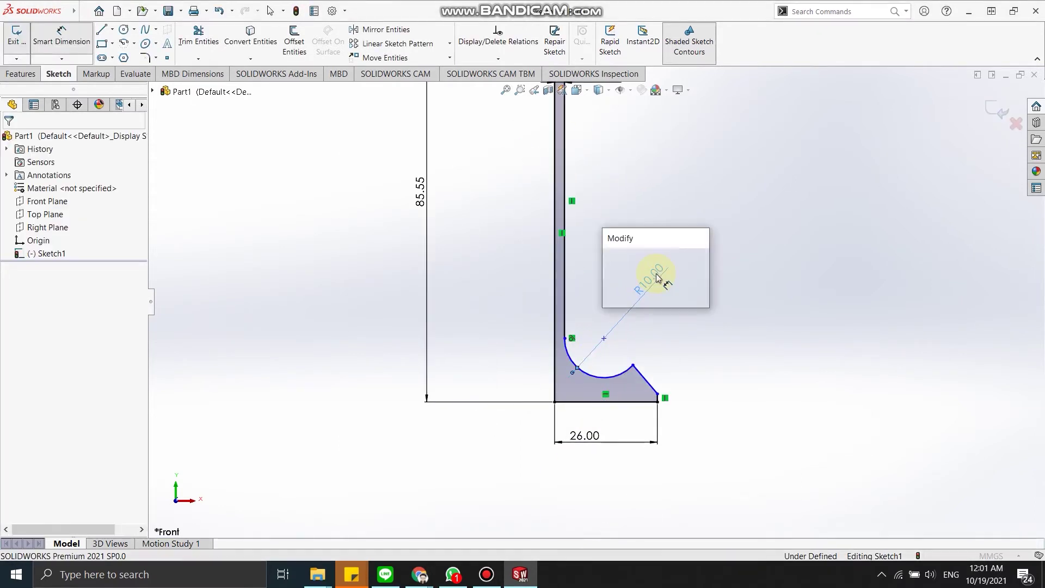
type("15")
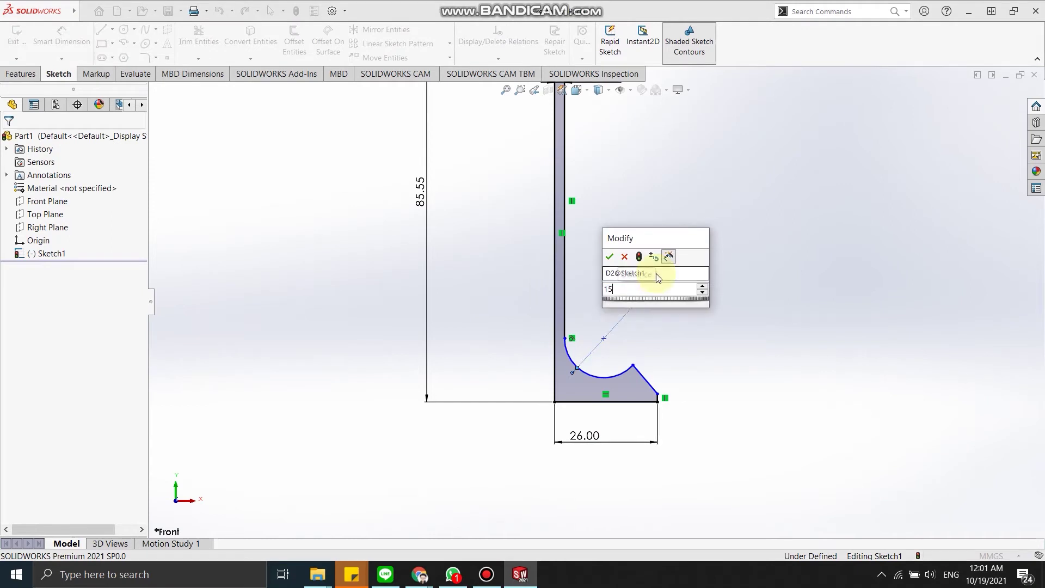
key("Return")
scroll(652, 389, "up", 1)
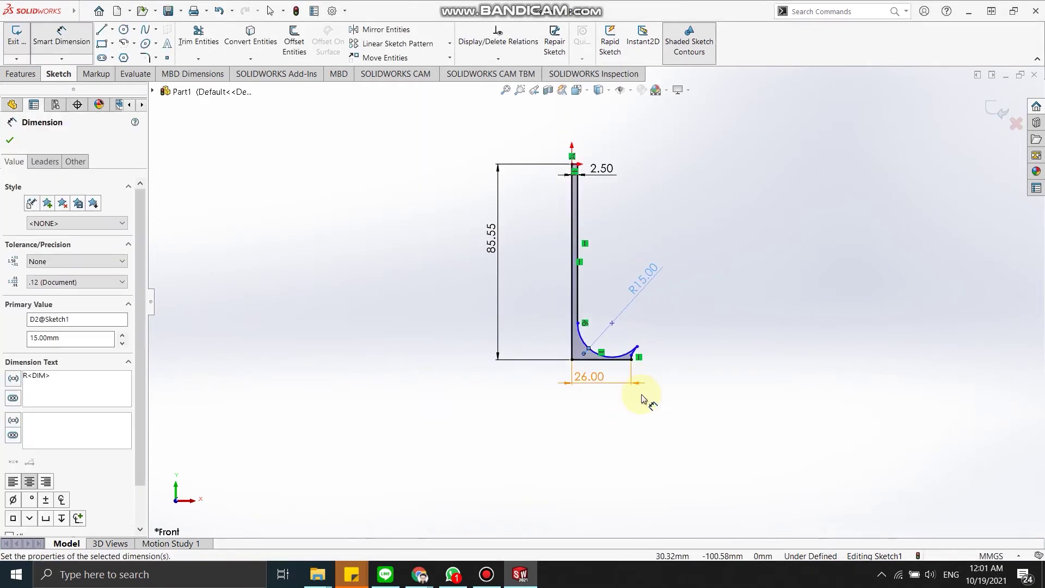
scroll(630, 397, "down", 2)
scroll(619, 361, "down", 1)
scroll(648, 336, "down", 2)
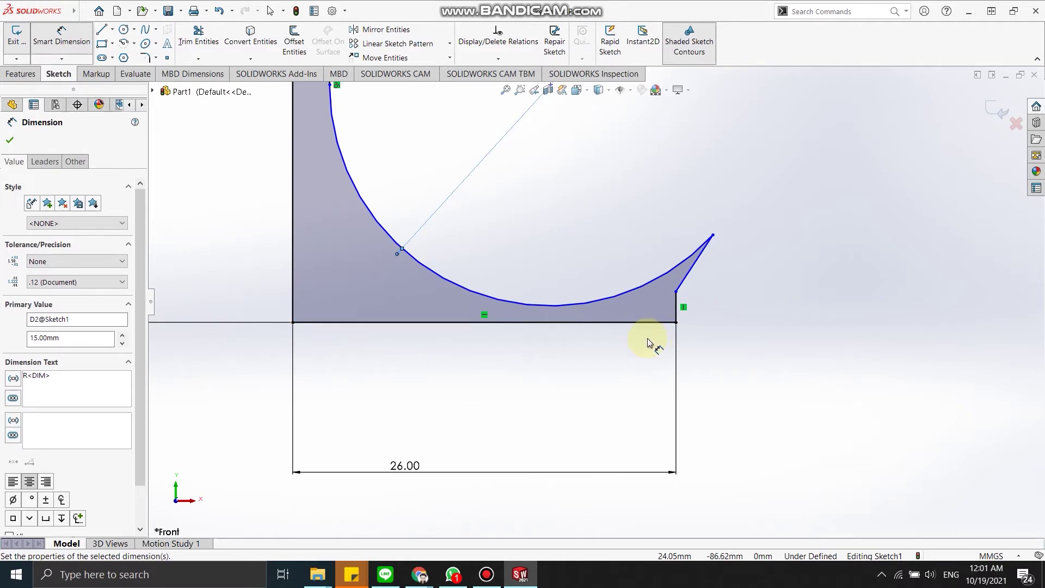
Drag the head curve's end lower and dimension its peak 4 mm above the base
left_click(695, 241)
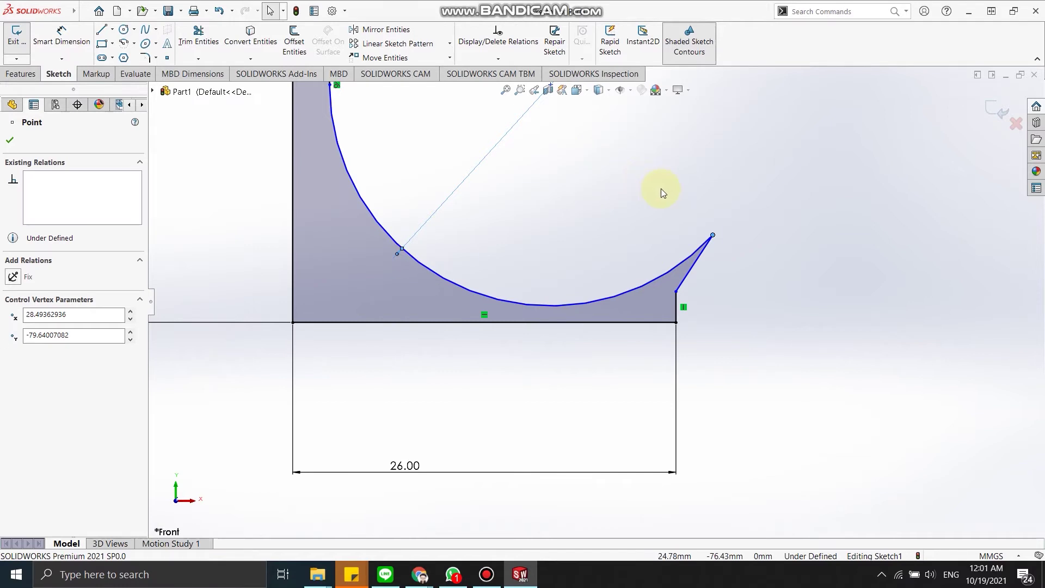
left_click_drag(706, 236, 653, 274)
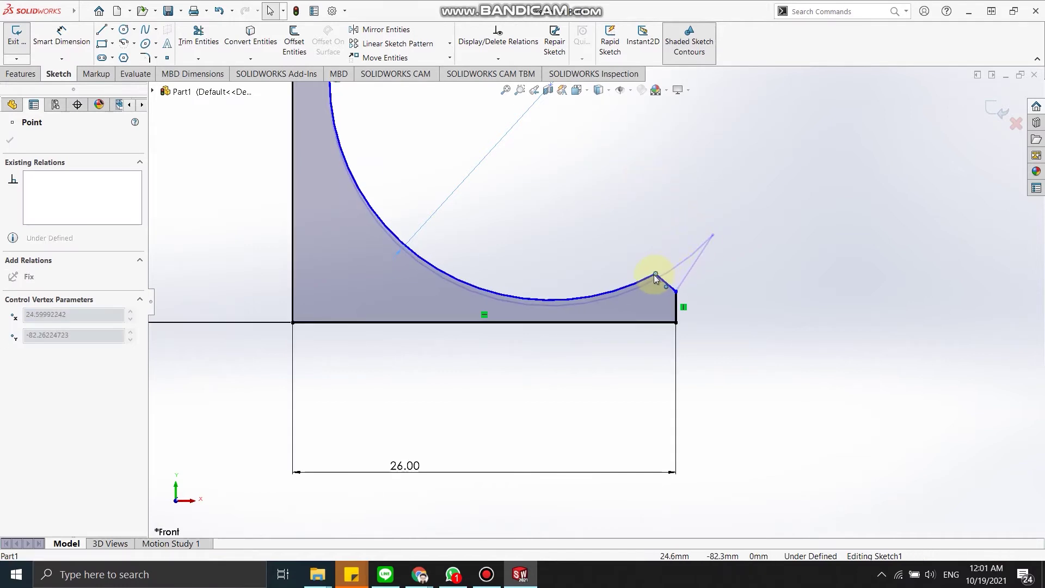
left_click(61, 34)
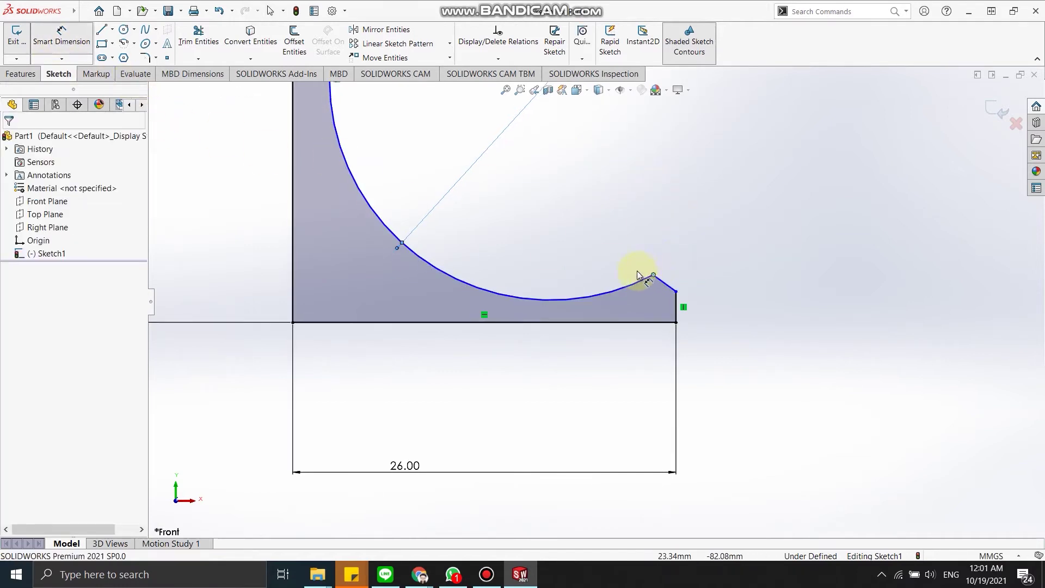
left_click(654, 275)
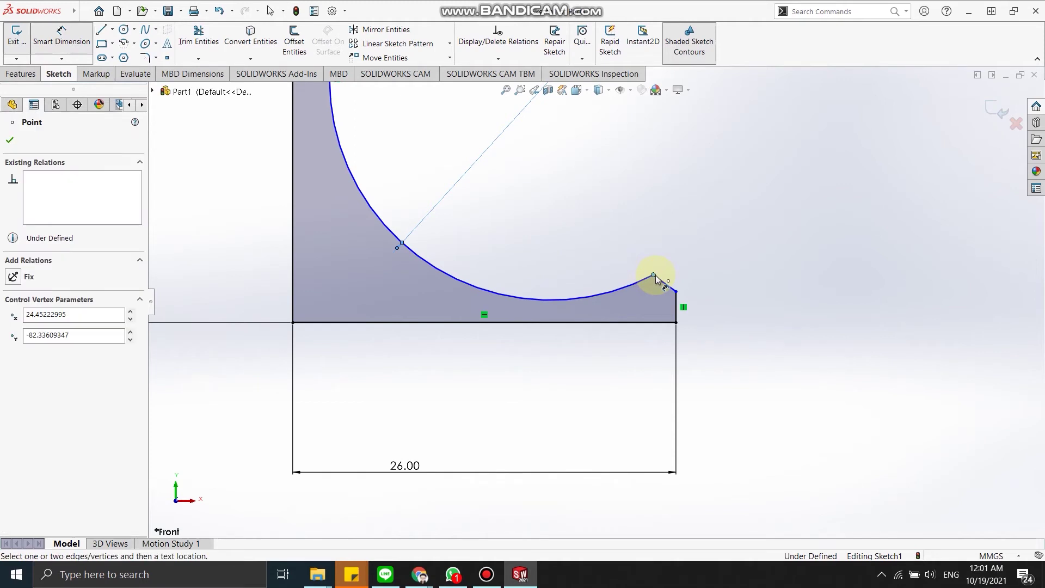
left_click(649, 323)
left_click(921, 304)
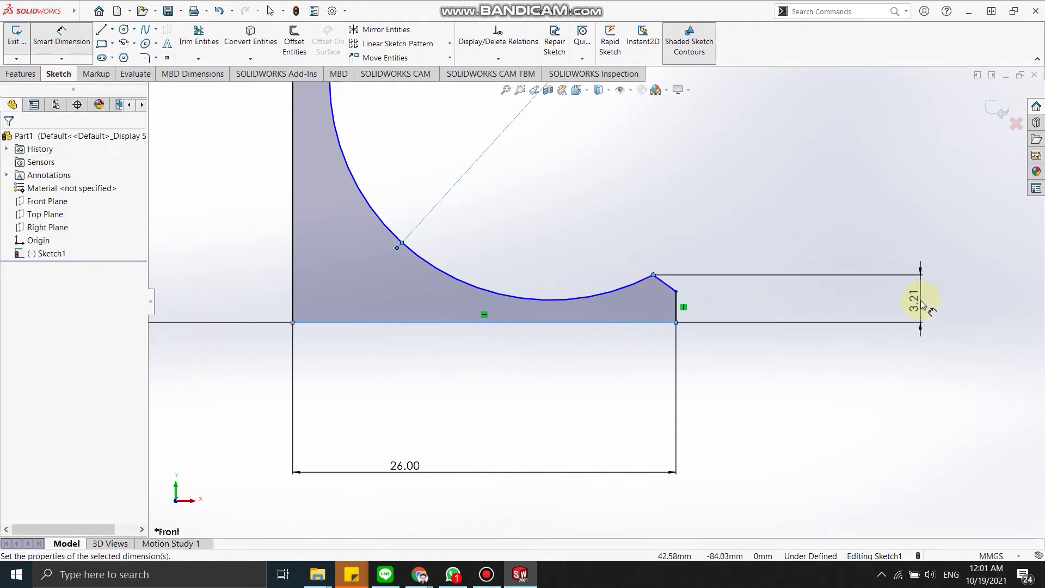
type("4")
key("Return")
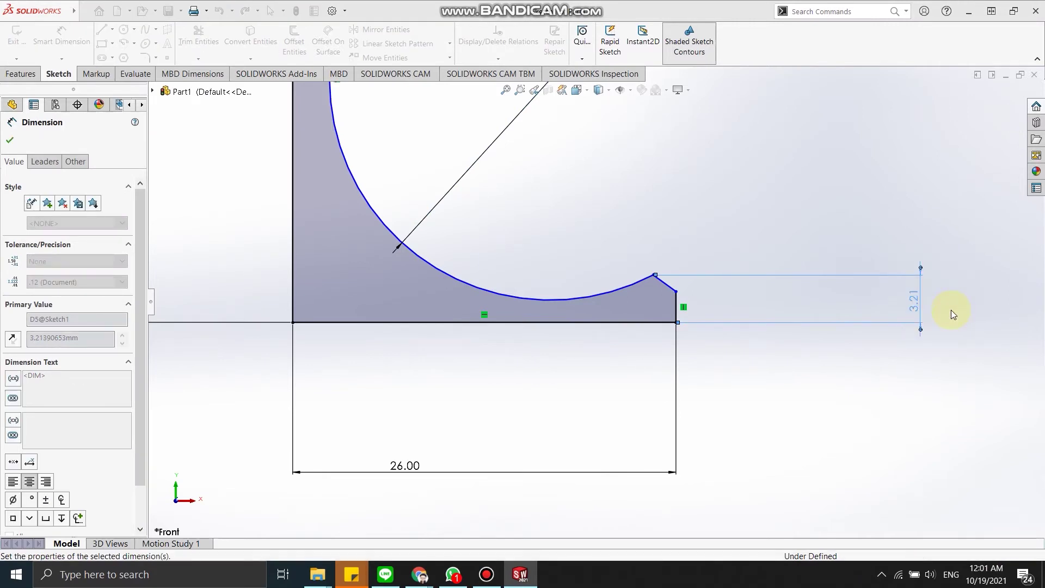
Dimension the diagonal edge's lower endpoint 1.25 mm above the base
left_click(677, 293)
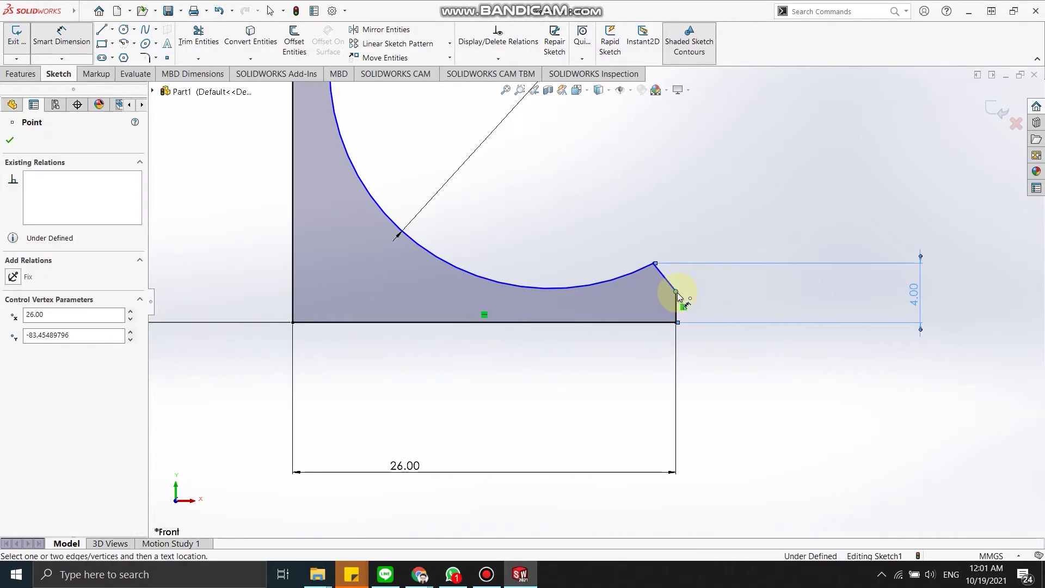
left_click(662, 322)
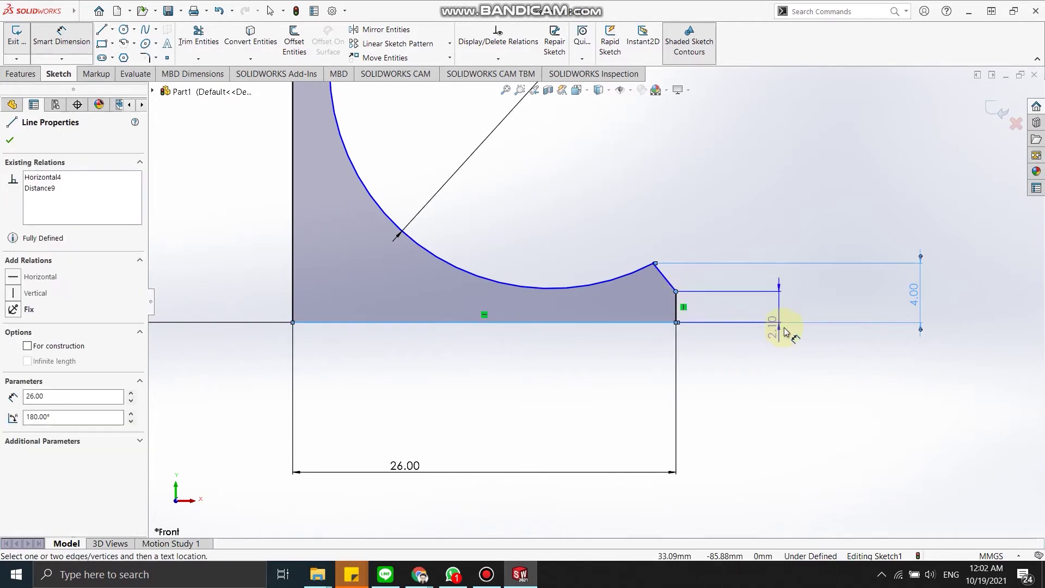
left_click(827, 352)
type("1.25")
key("Return")
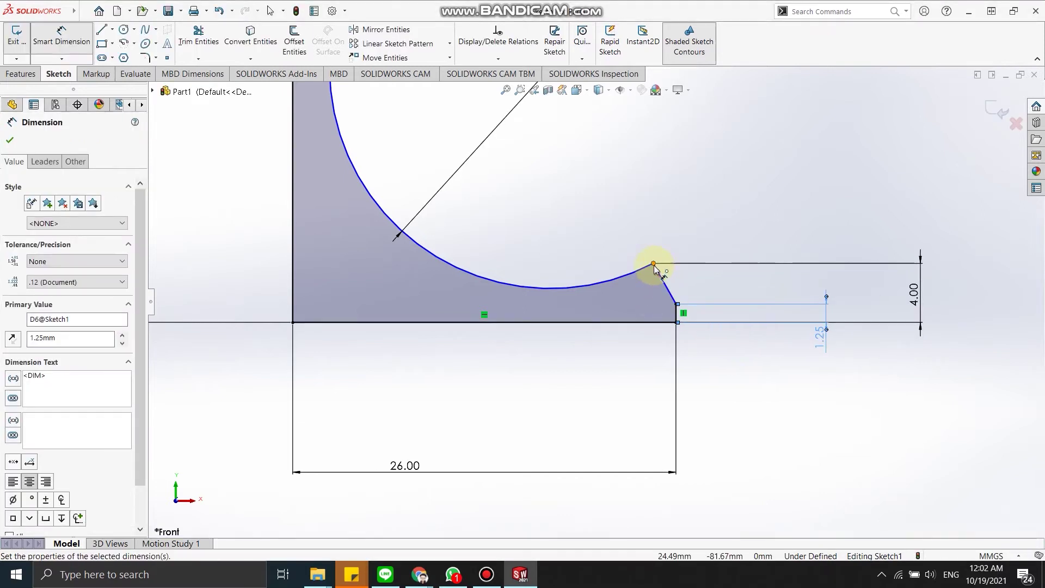
Dimension the head lip's horizontal width at 2.5 mm
left_click(676, 308)
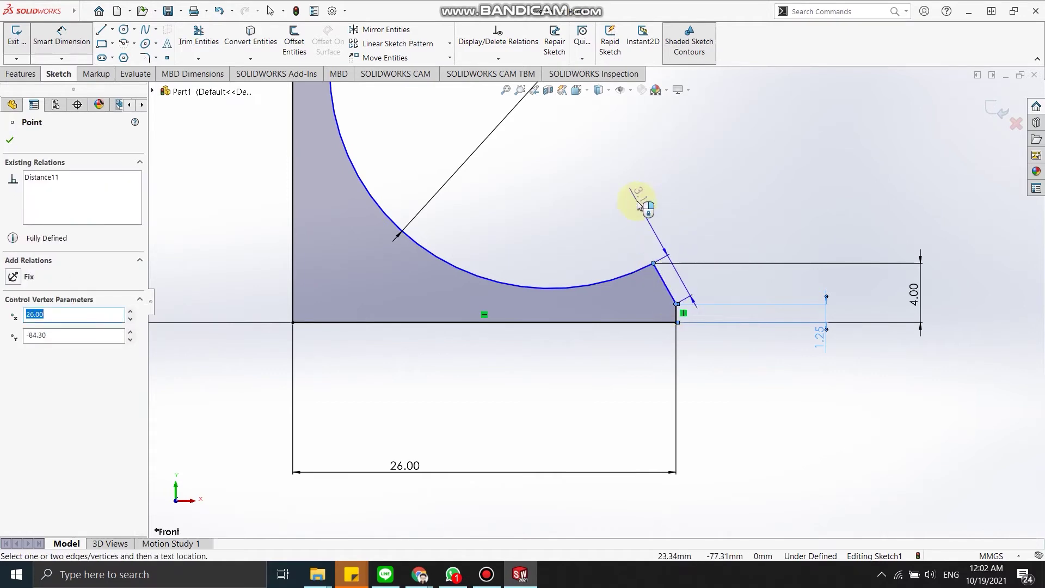
left_click(665, 221)
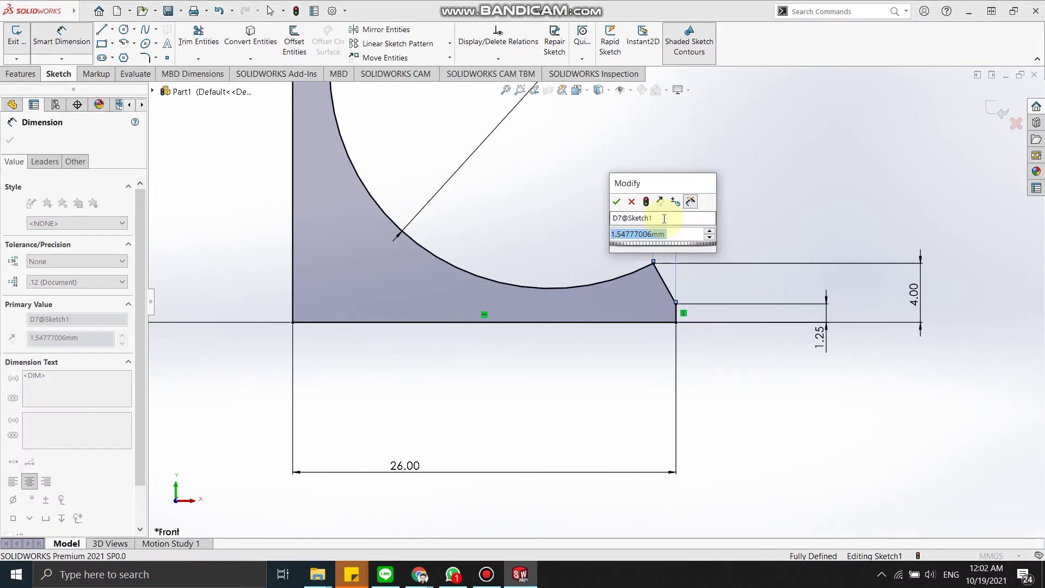
type("2.5")
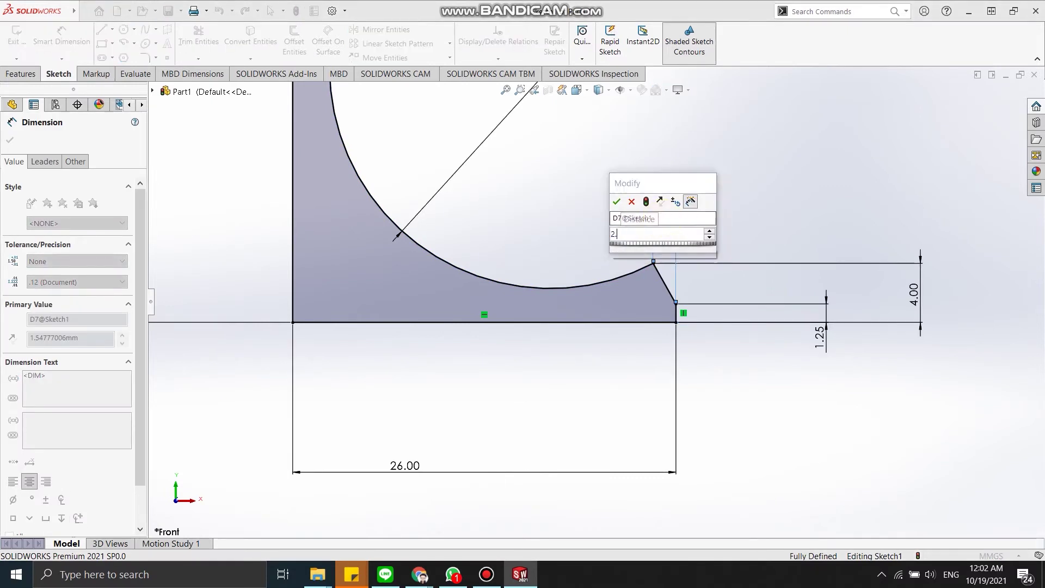
key("Return")
scroll(643, 303, "up", 5)
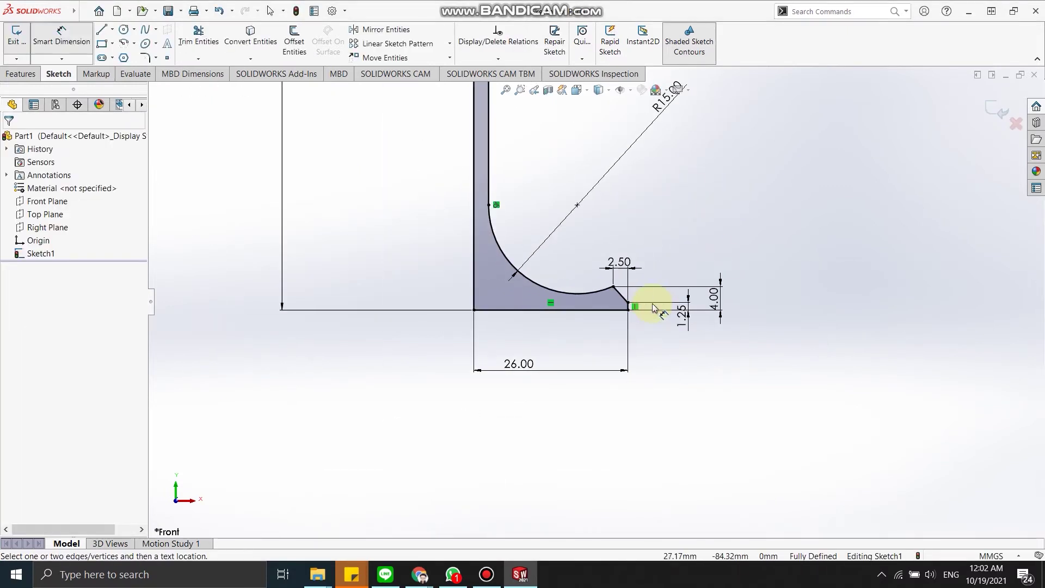
scroll(626, 306, "up", 1)
scroll(606, 309, "down", 1)
scroll(606, 308, "down", 5)
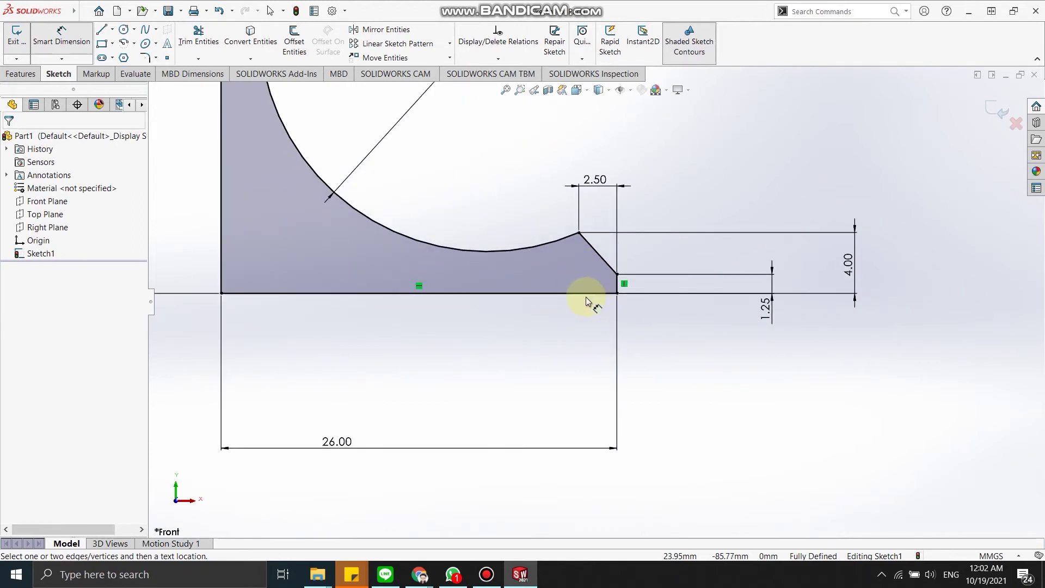
scroll(599, 294, "up", 2)
scroll(593, 303, "up", 4)
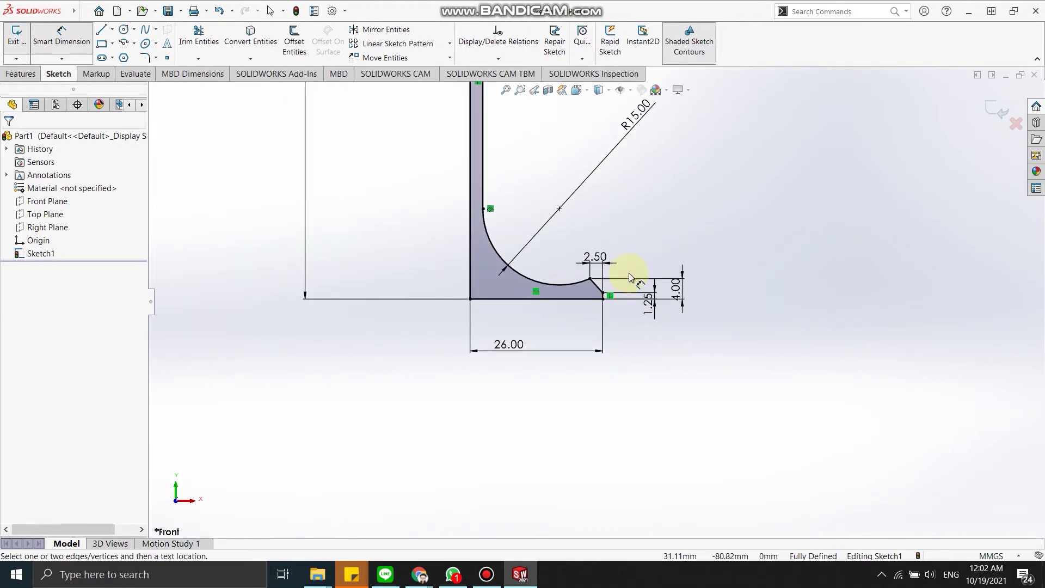
scroll(599, 297, "up", 2)
scroll(517, 131, "up", 1)
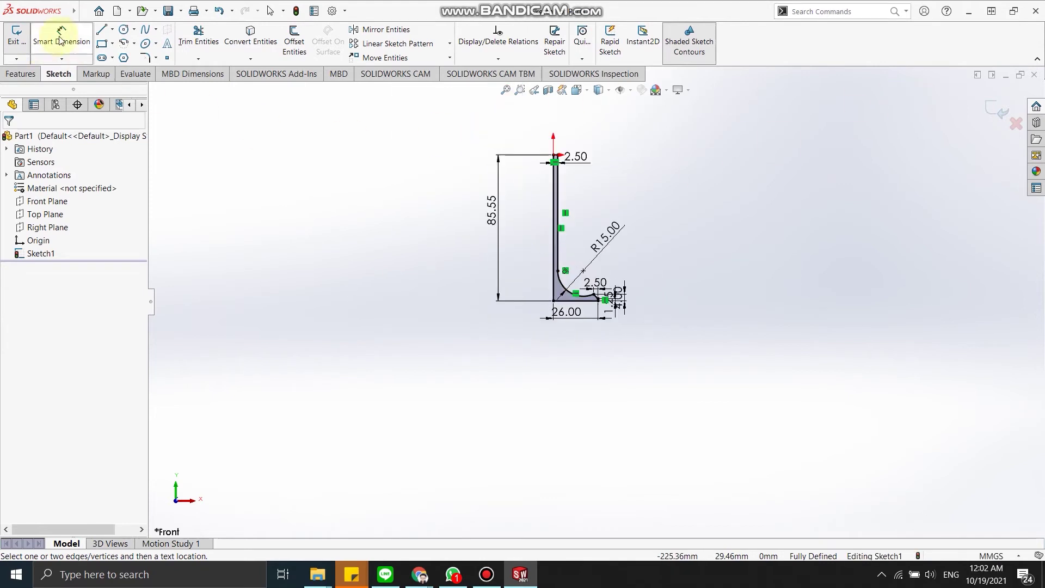
left_click(55, 44)
Convert the stem's vertical axis line into a construction centreline
scroll(544, 263, "up", 2)
scroll(577, 261, "down", 3)
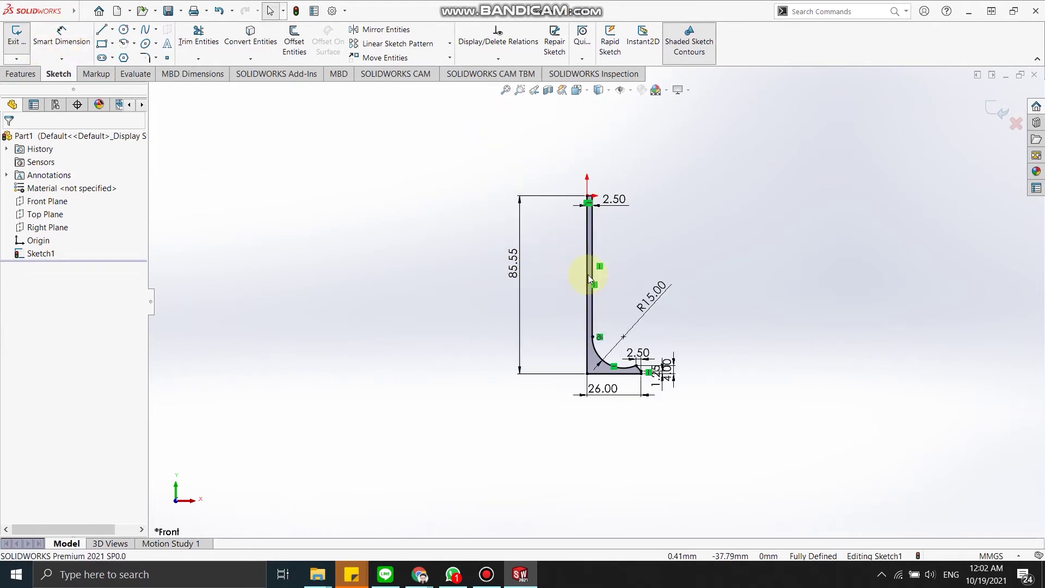
left_click(587, 277)
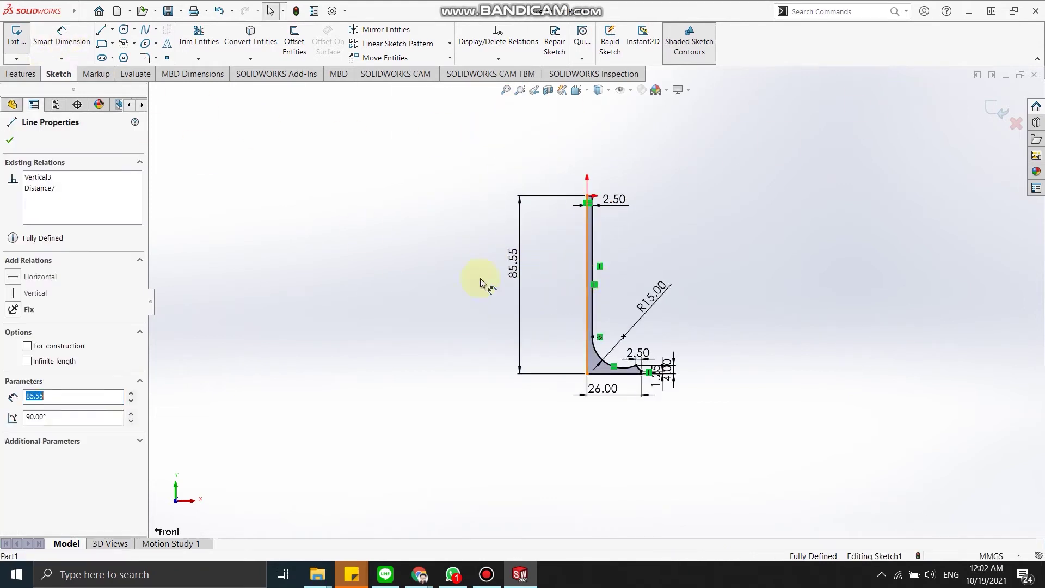
left_click(27, 346)
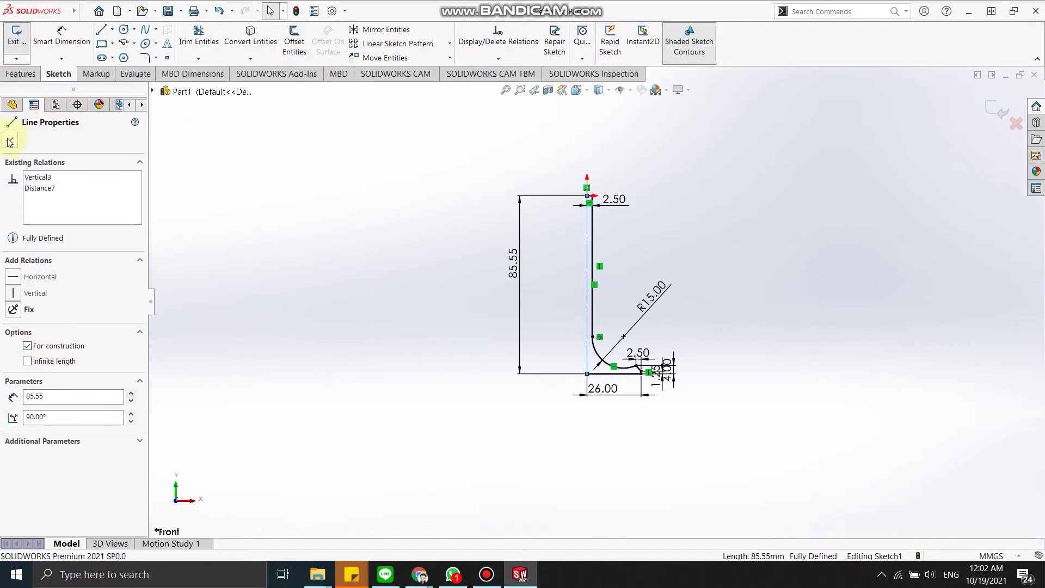
left_click(574, 258)
scroll(594, 185, "down", 5)
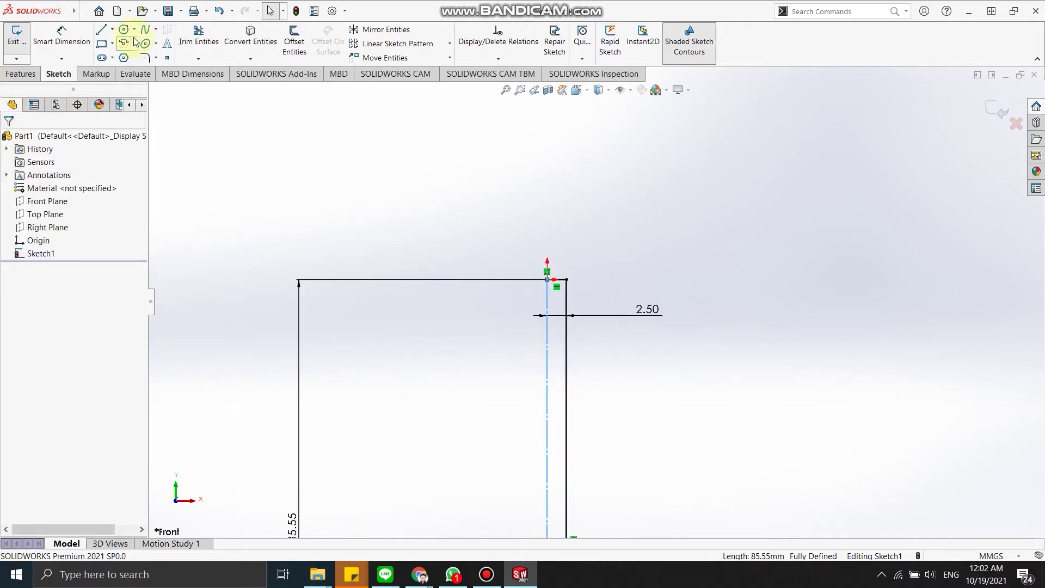
left_click(156, 57)
left_click(573, 261)
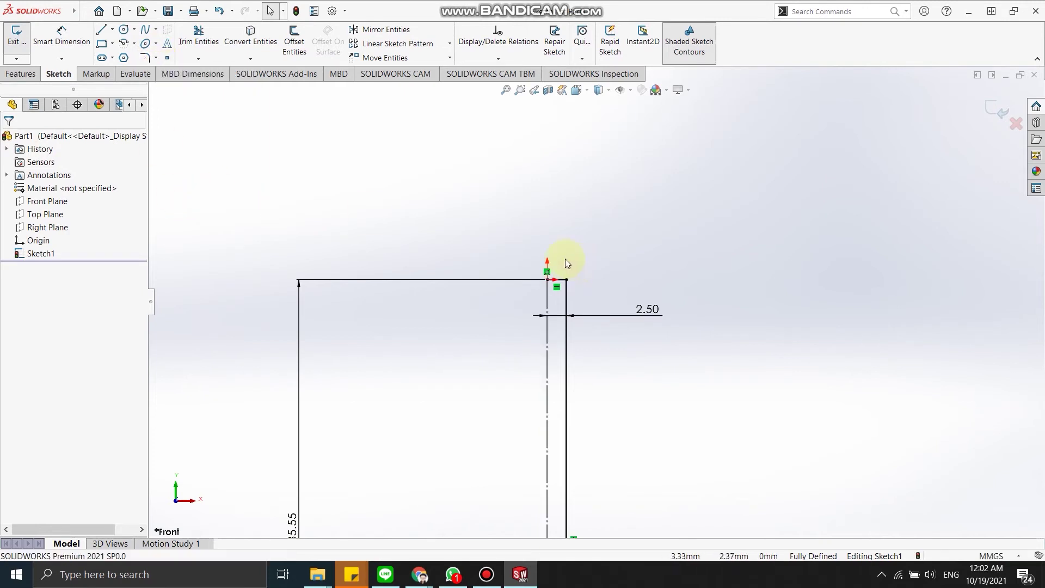
scroll(540, 299, "down", 3)
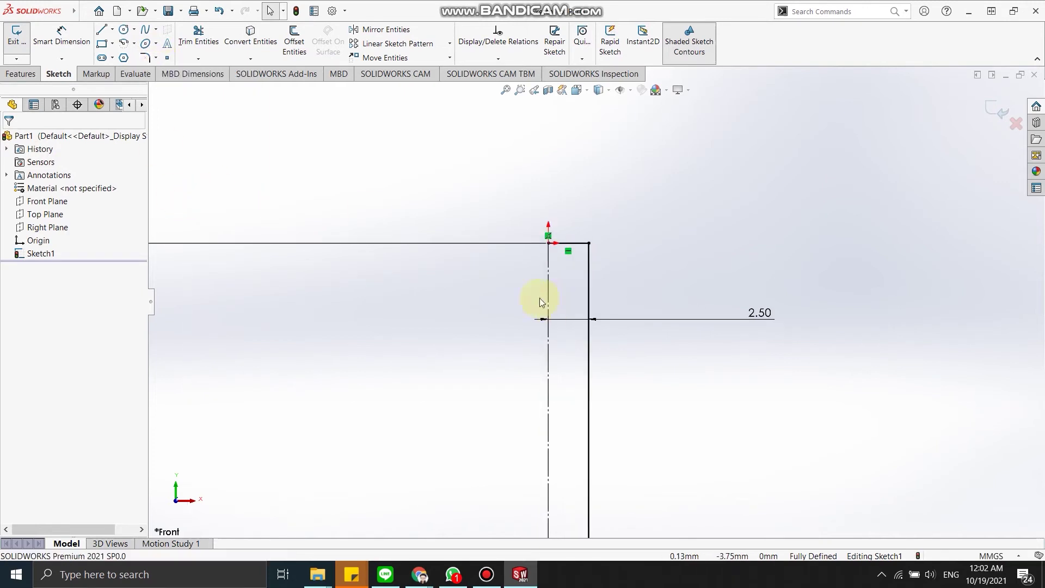
Add a small groove rectangle near the stem top, 1 mm high and 3.00 from the top
left_click(105, 45)
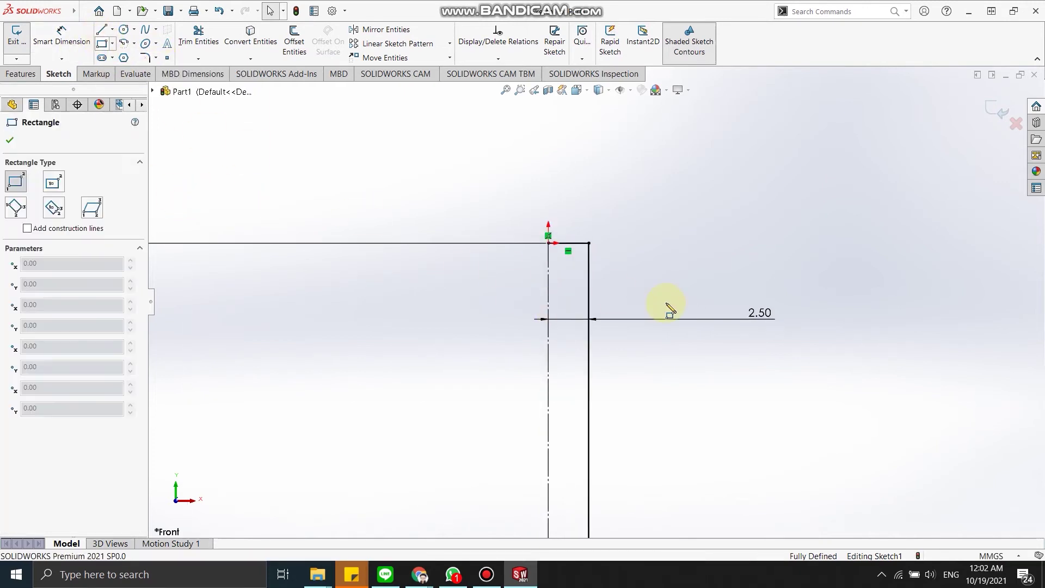
left_click(588, 300)
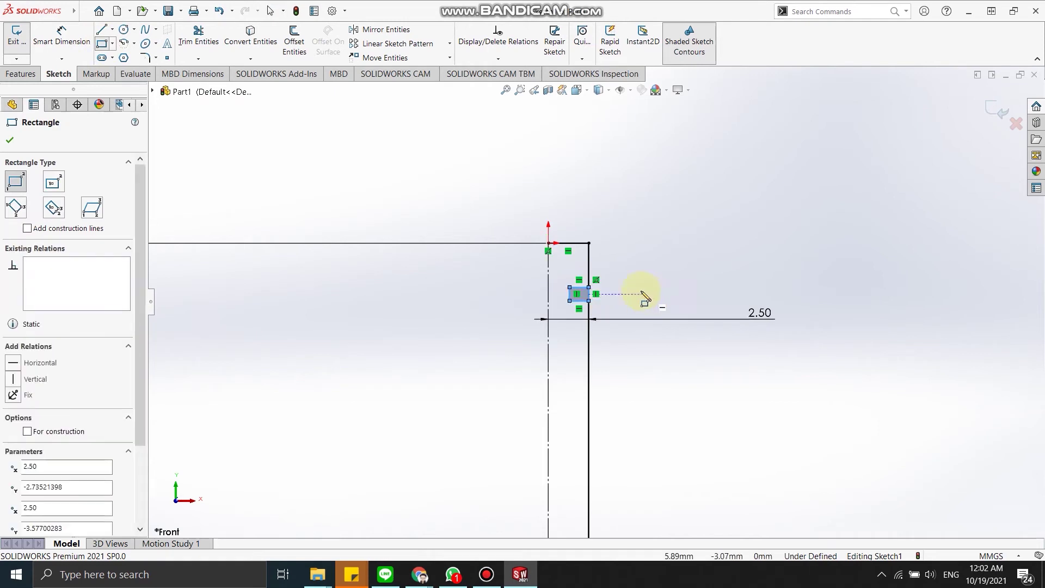
key("Escape")
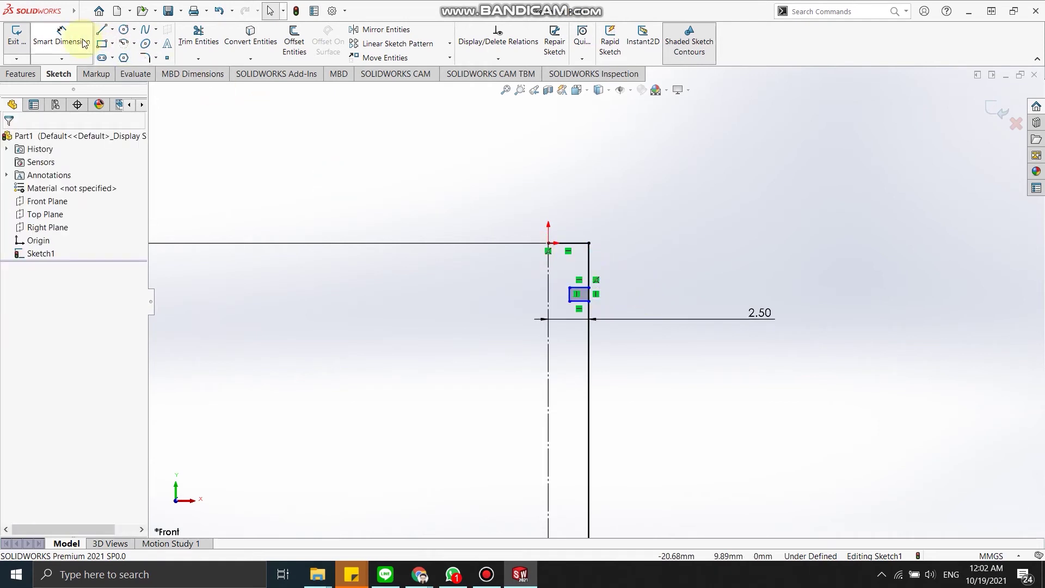
left_click(84, 43)
left_click(587, 297)
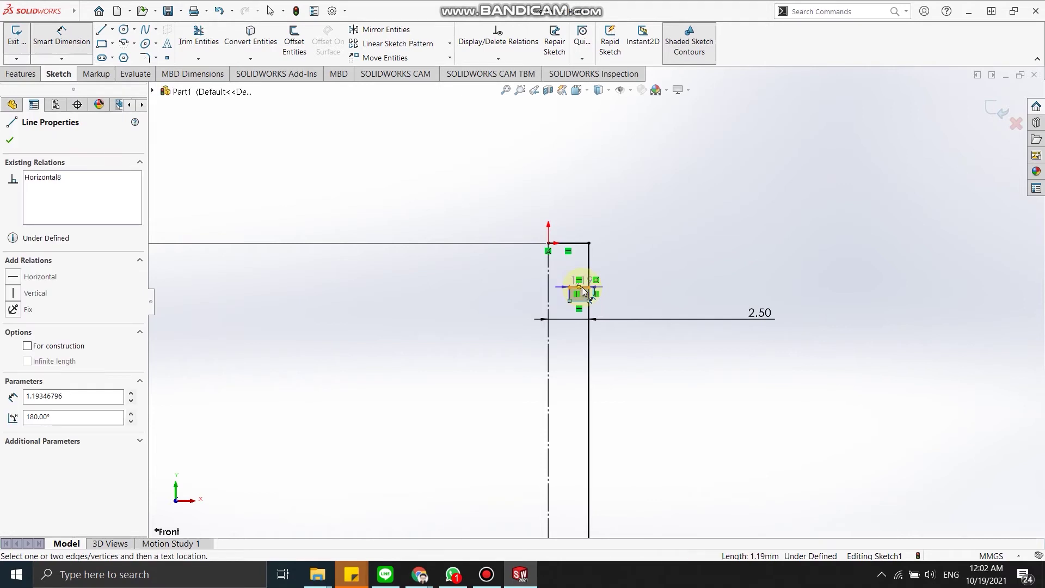
left_click(699, 272)
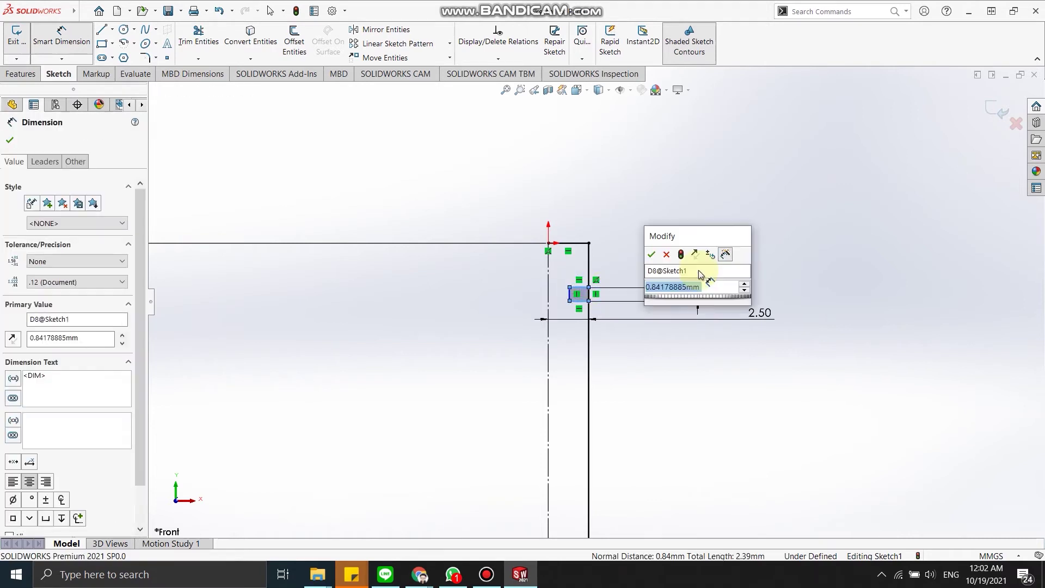
type("1")
key("Return")
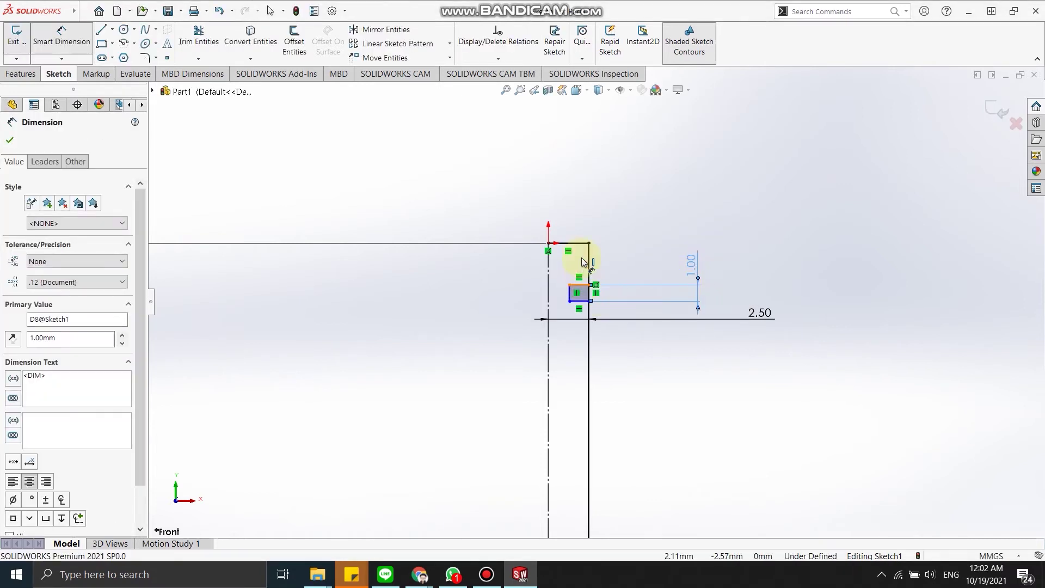
left_click(572, 243)
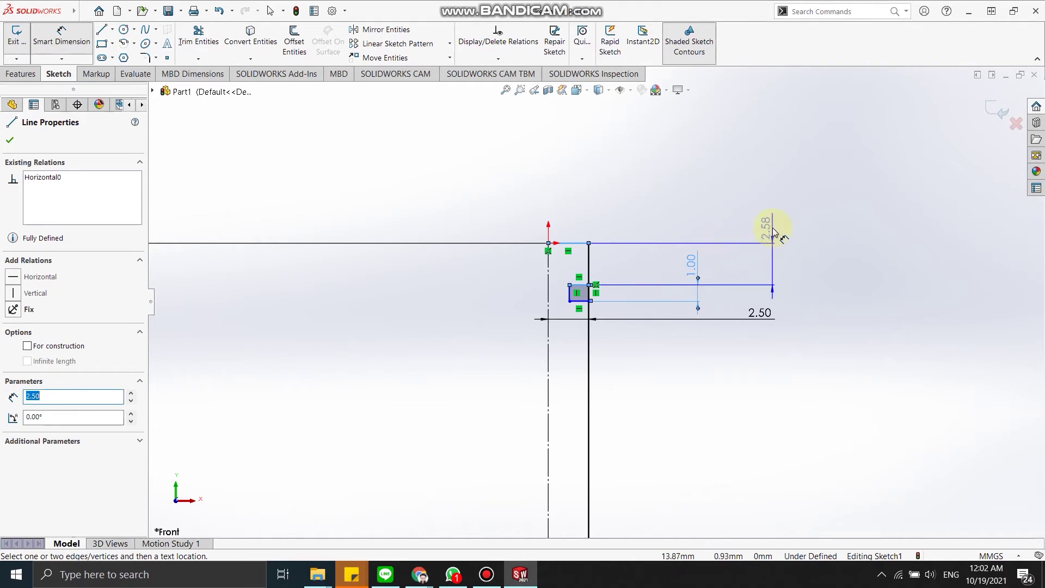
left_click(773, 232)
type("3")
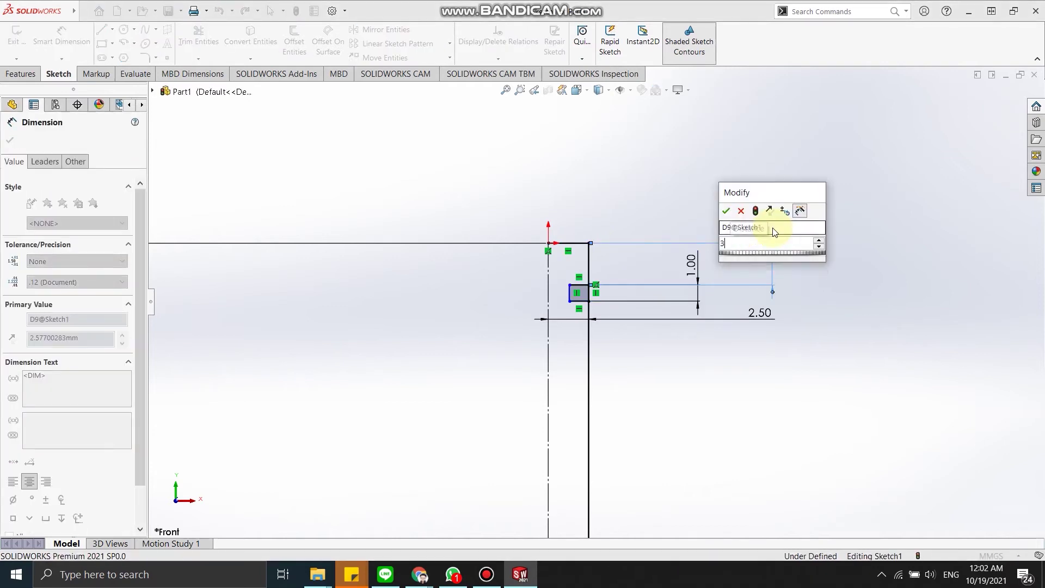
key("Return")
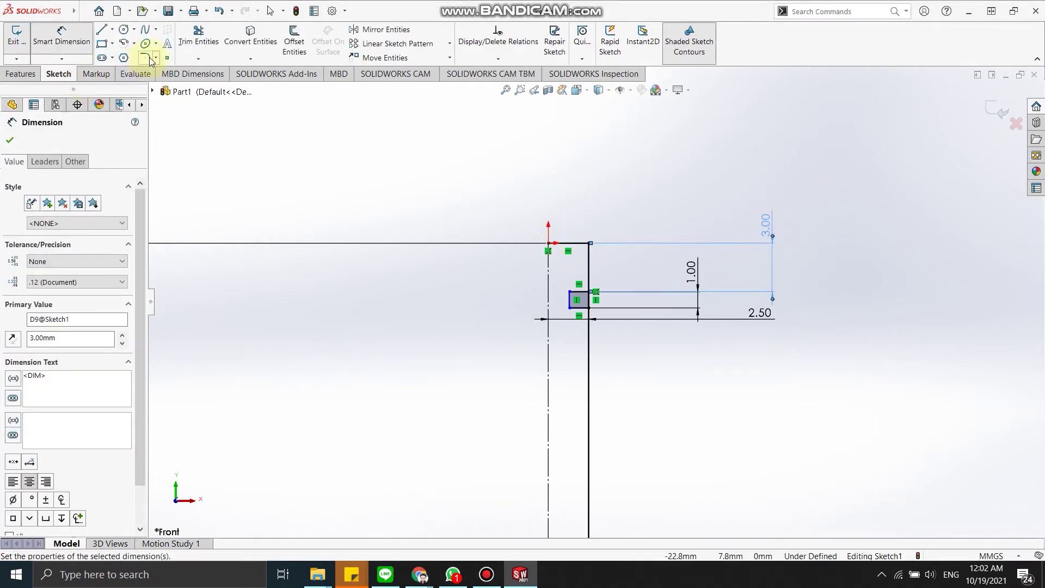
Add a 1.00 mm sketch chamfer to the stem's top-right corner
left_click(155, 58)
left_click(172, 87)
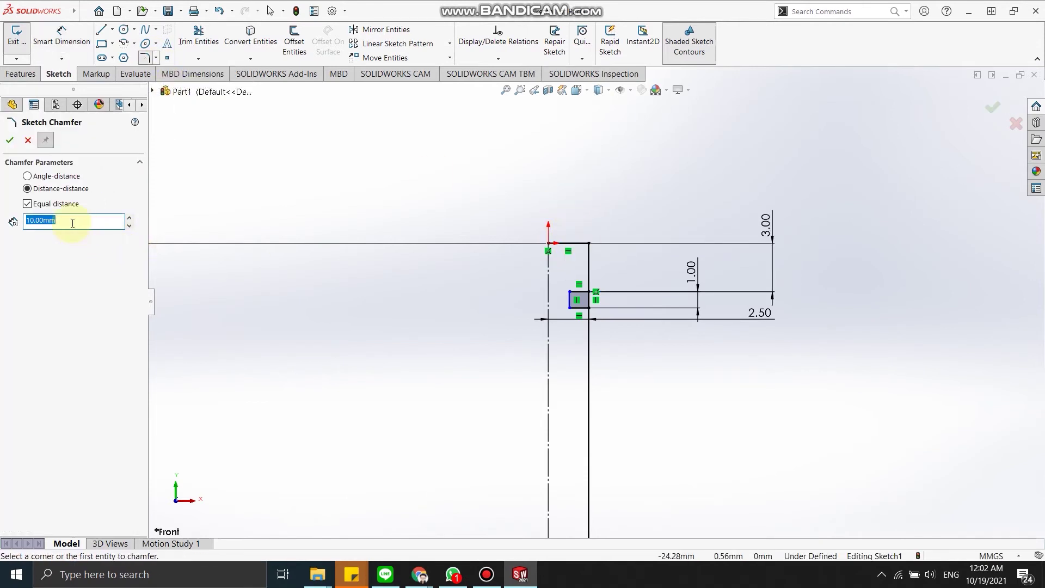
type("1")
left_click(588, 243)
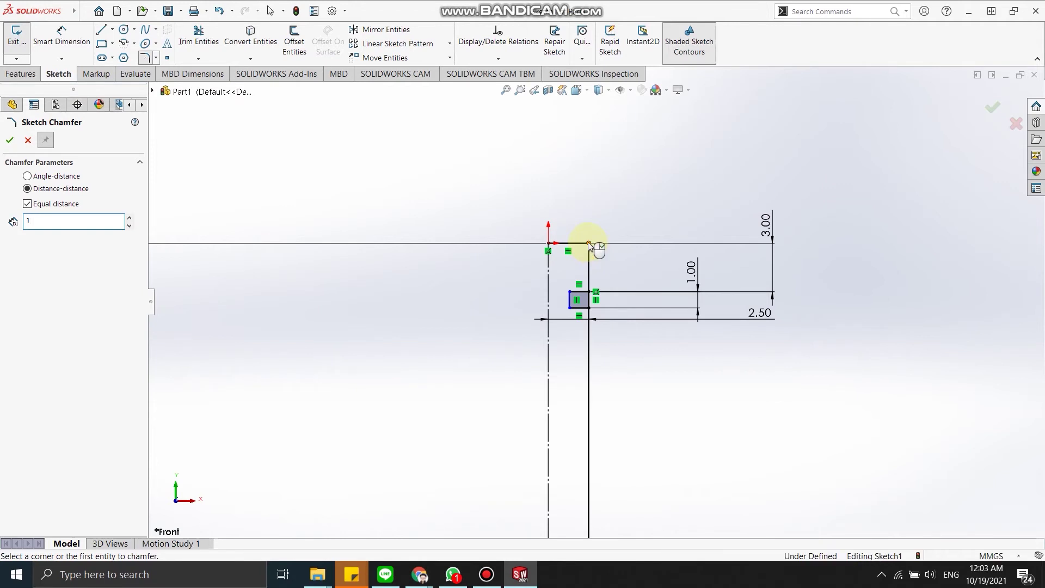
left_click(992, 108)
scroll(599, 237, "up", 2)
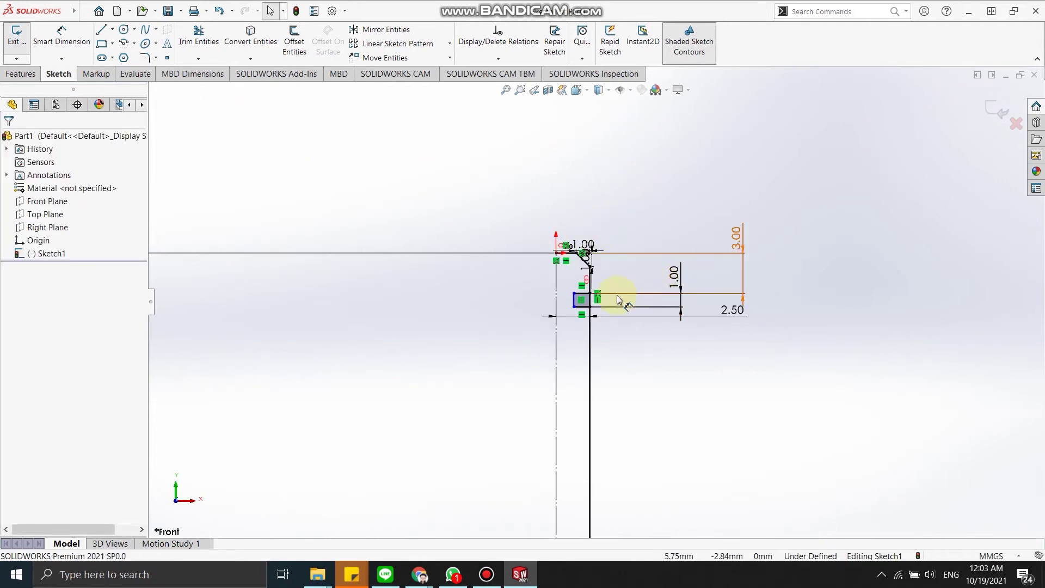
scroll(630, 292, "up", 1)
left_click(26, 76)
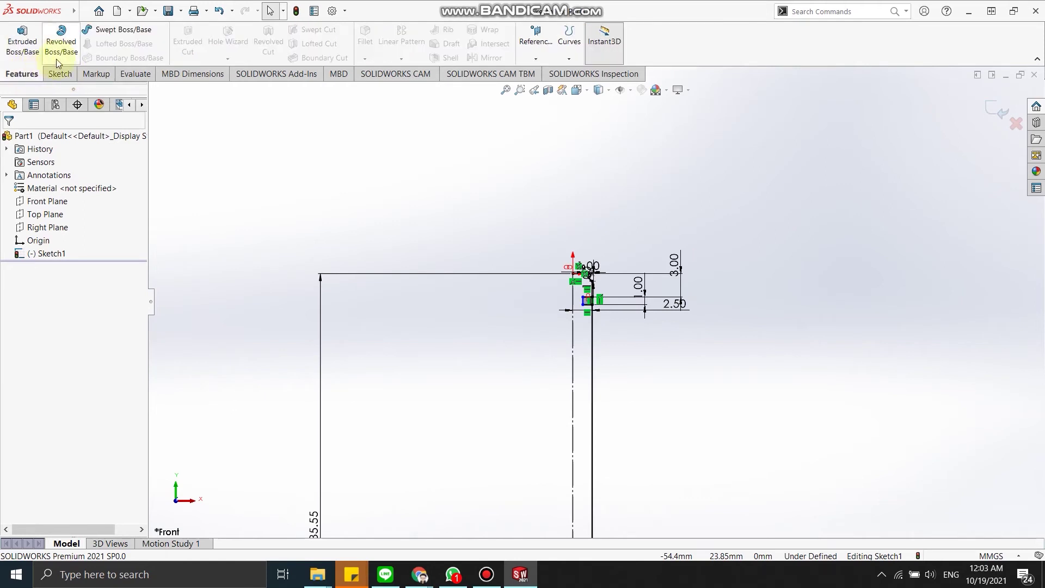
Set up a revolve of Sketch1-Region<1> about Line7 and attempt to finish it
left_click(63, 50)
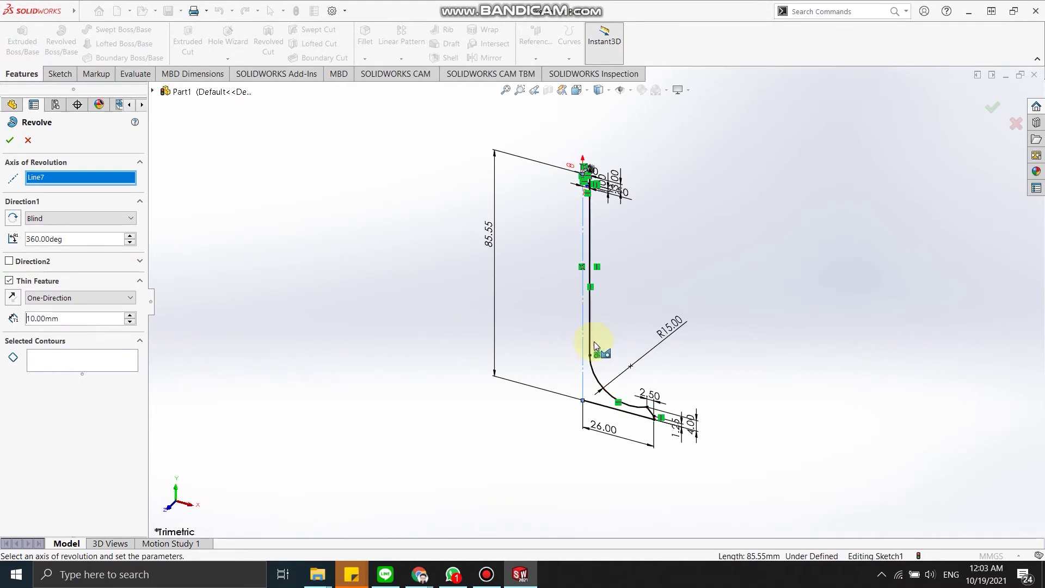
left_click(592, 342)
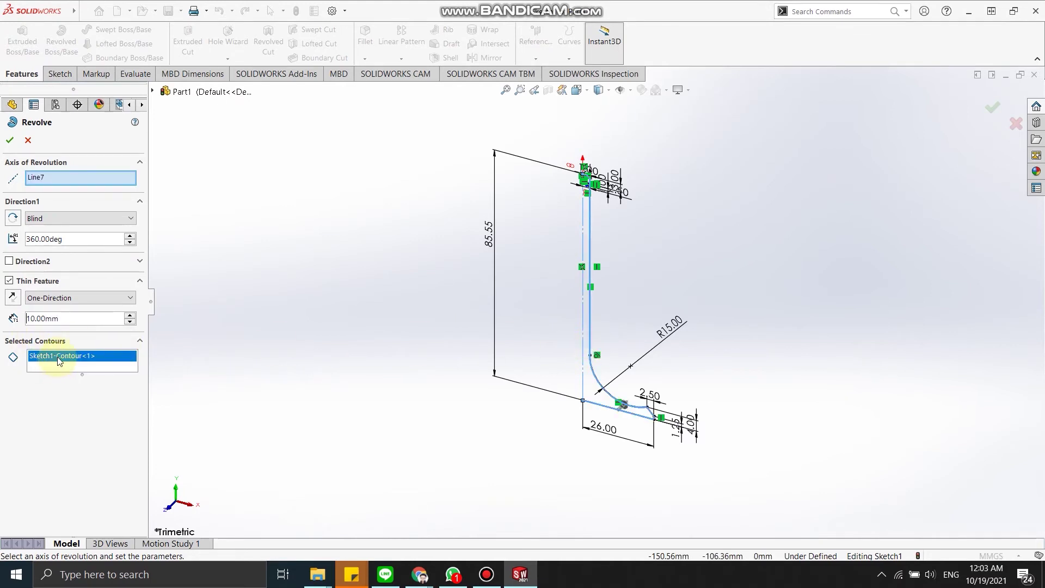
right_click(40, 184)
left_click(55, 191)
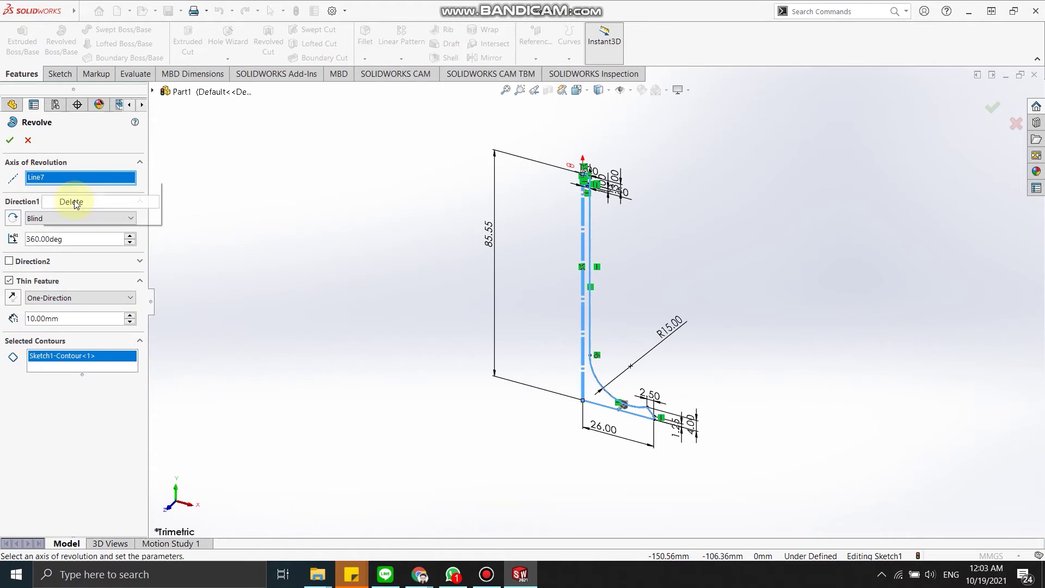
left_click(583, 243)
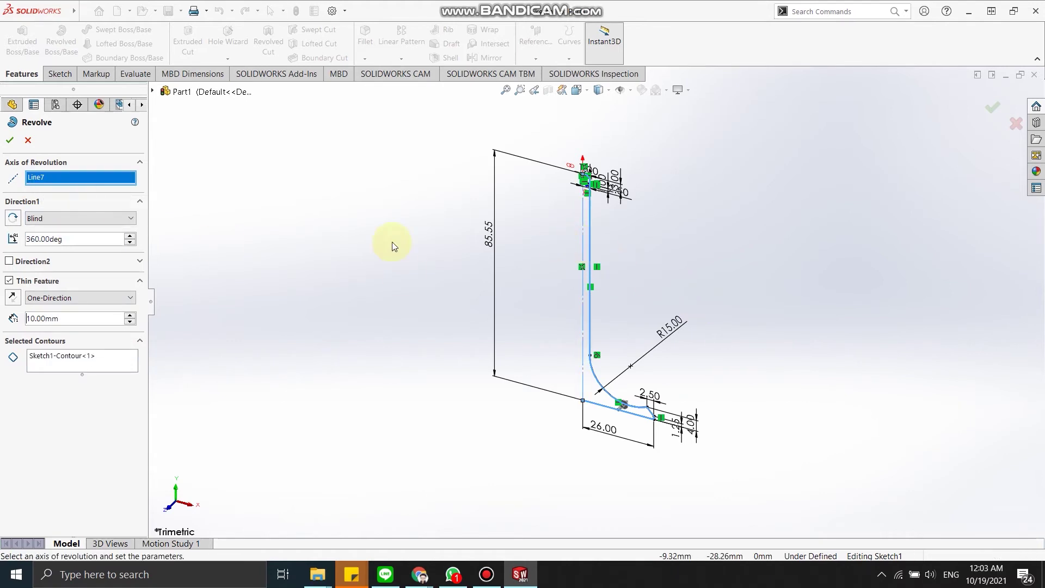
right_click(49, 358)
left_click(66, 374)
left_click(615, 404)
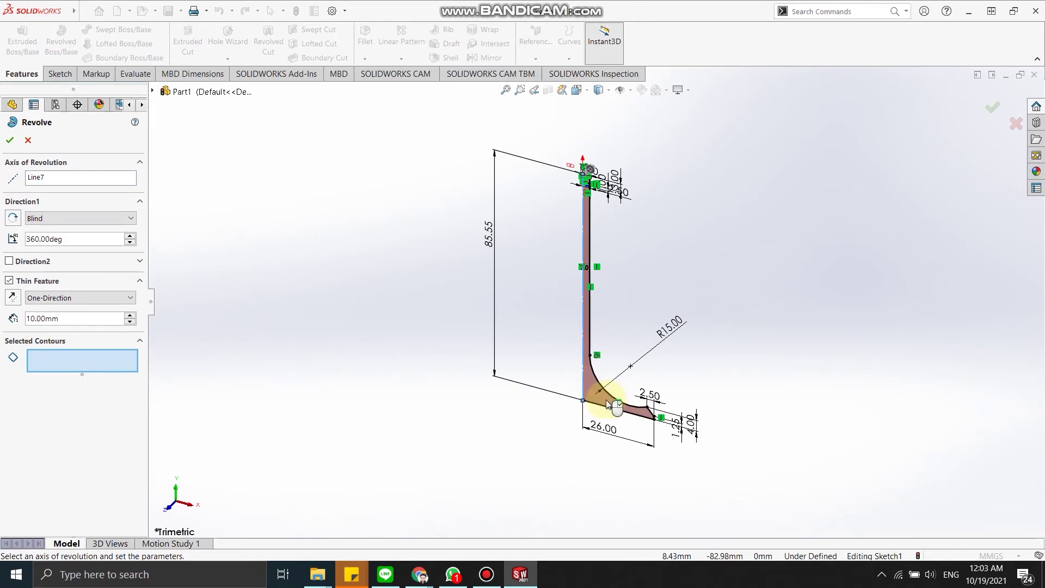
left_click(10, 141)
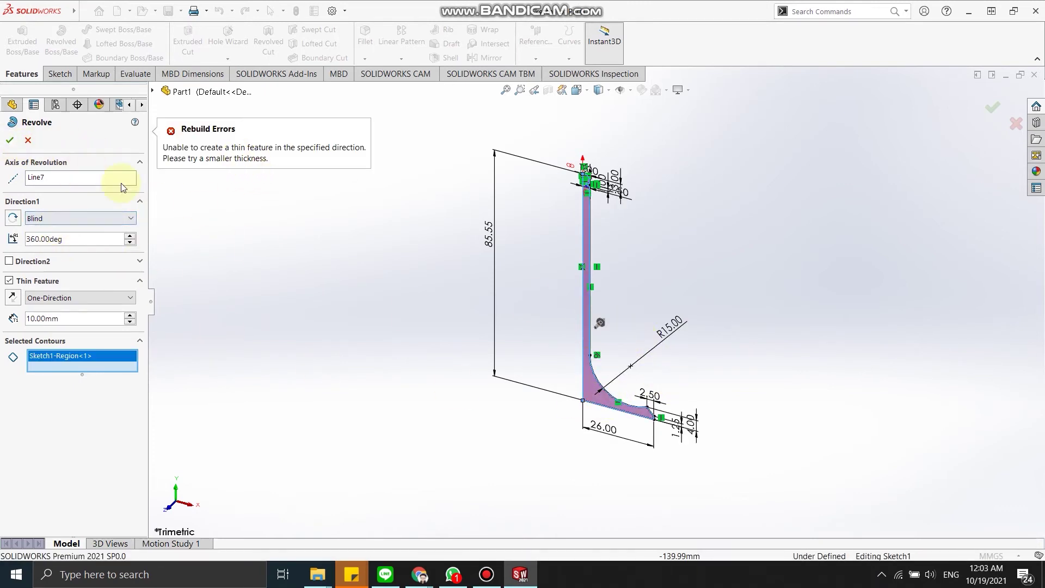
Dismiss the rebuild error, cancel the revolve, and select the vertical sketch line
left_click(68, 177)
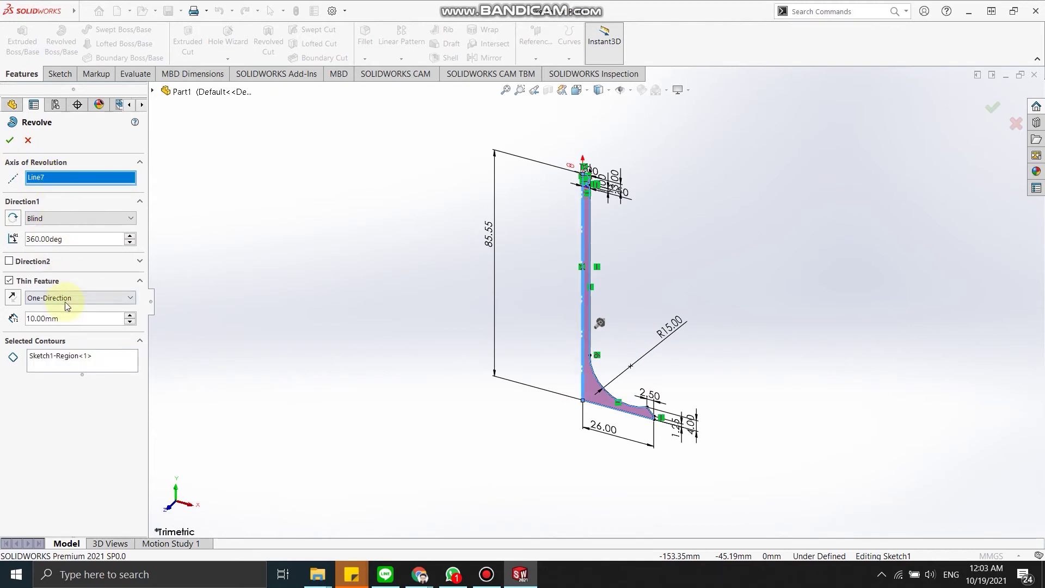
left_click(63, 364)
left_click(28, 141)
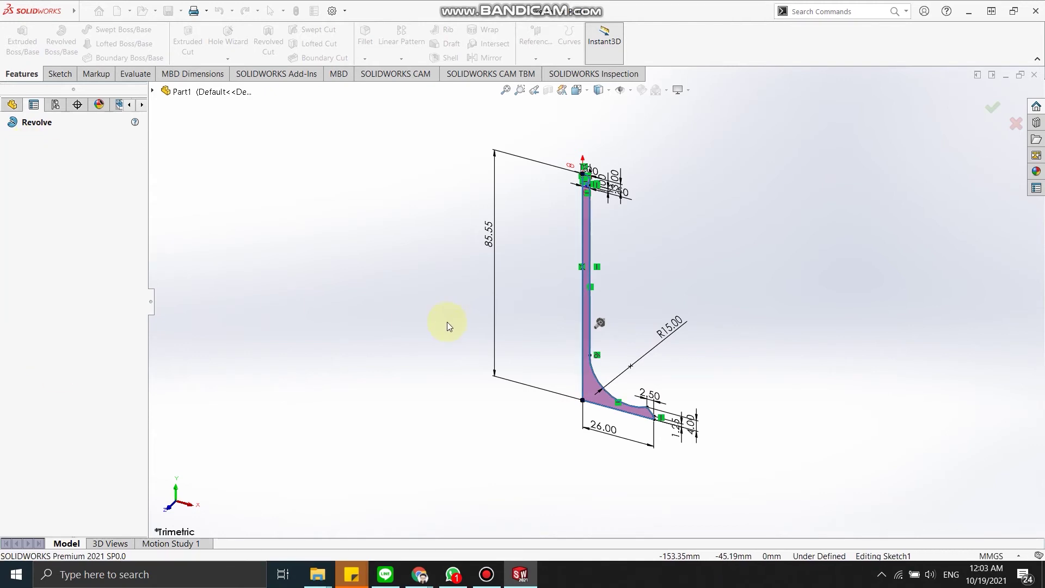
left_click(589, 318)
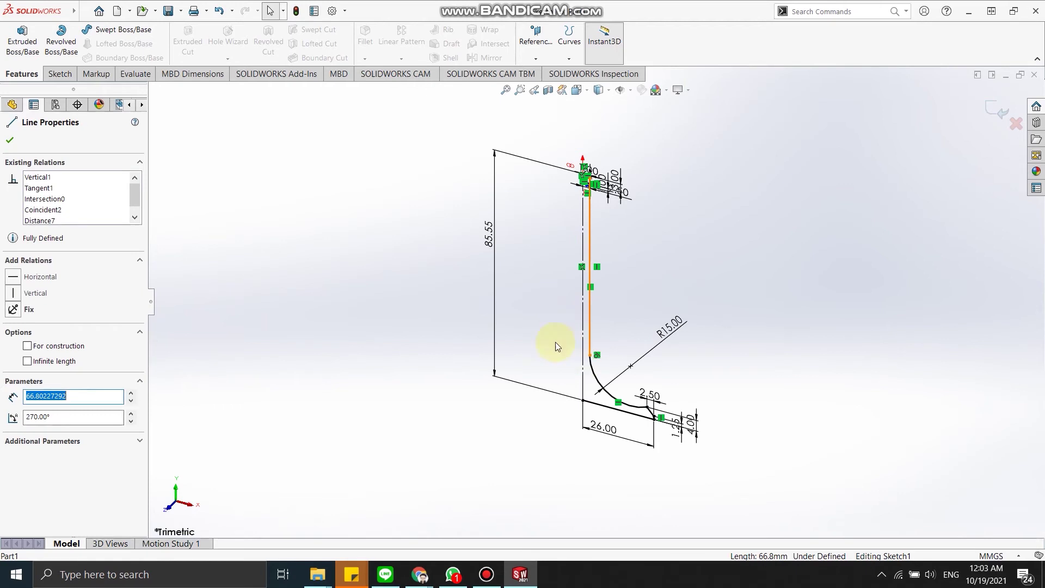
Retry the revolve about the 85.55 mm centerline, then cancel when it fails again
left_click(81, 60)
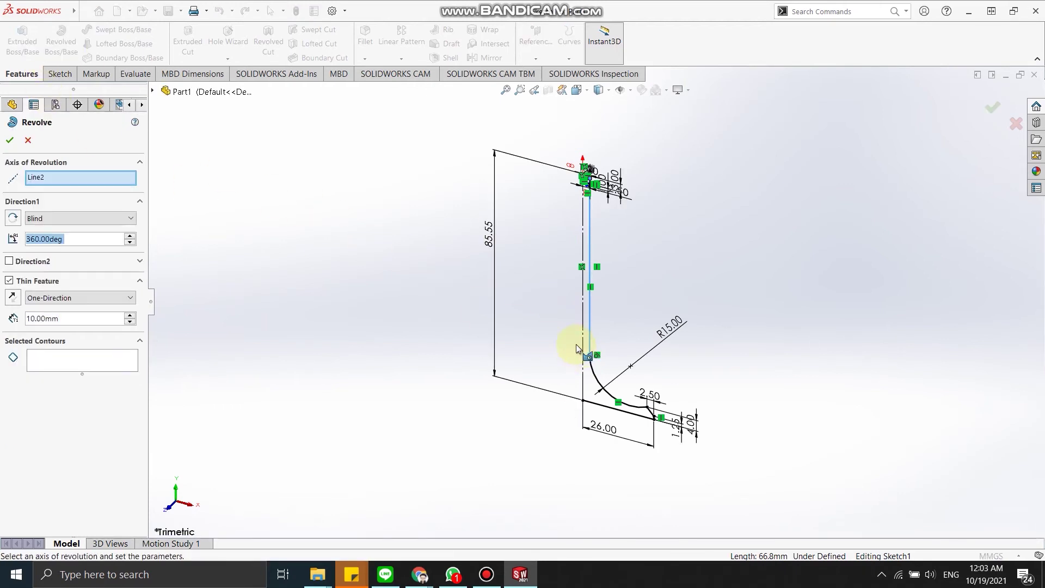
left_click(582, 330)
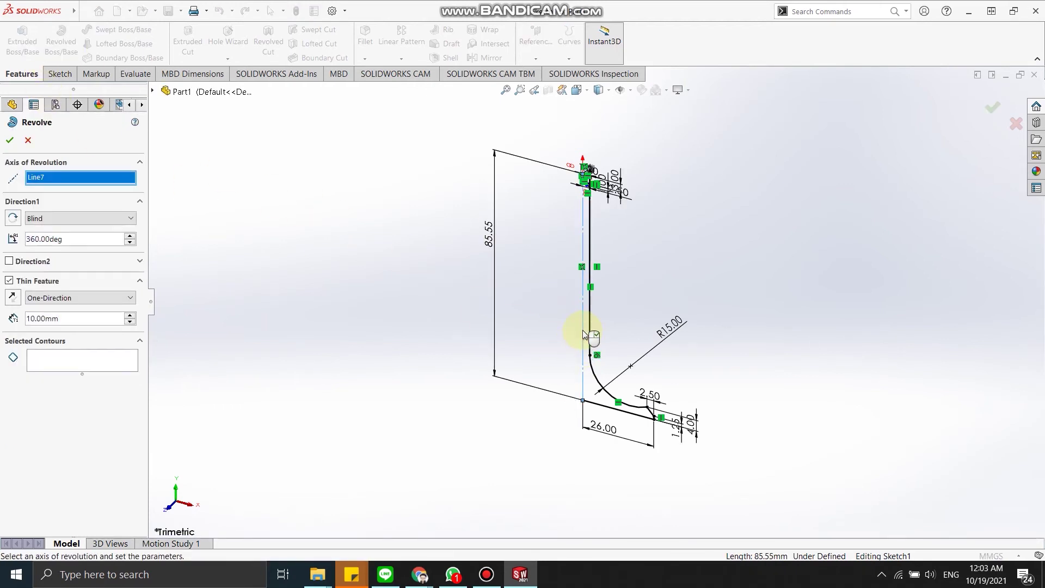
left_click(43, 359)
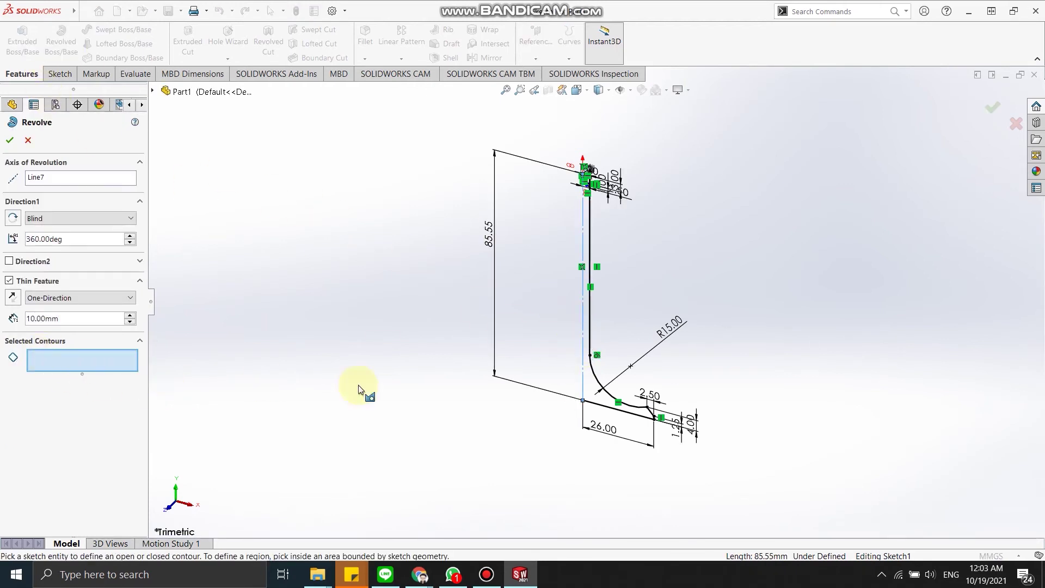
left_click(609, 406)
scroll(613, 404, "up", 2)
scroll(593, 375, "down", 2)
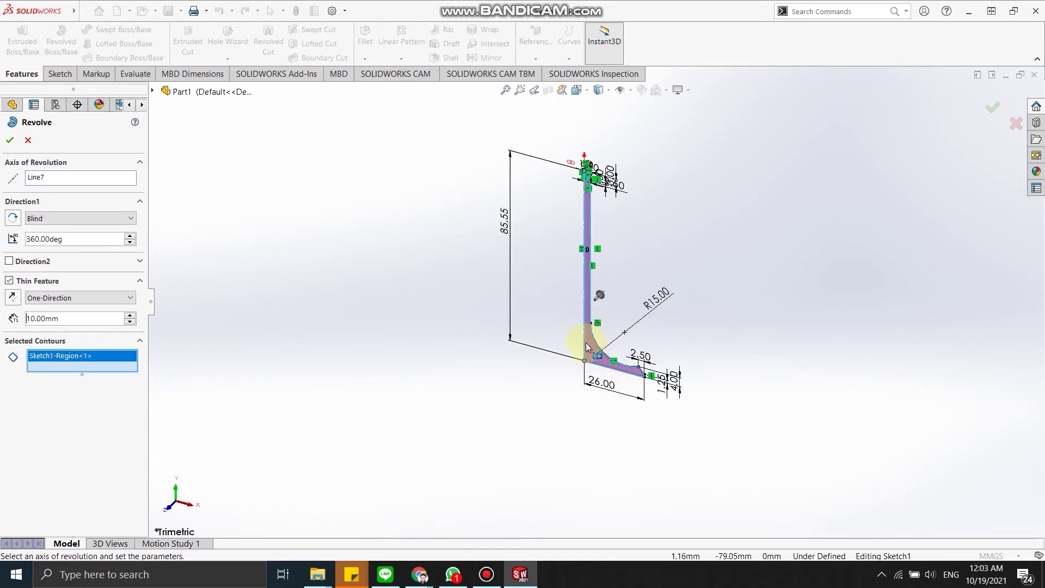
scroll(599, 354, "down", 4)
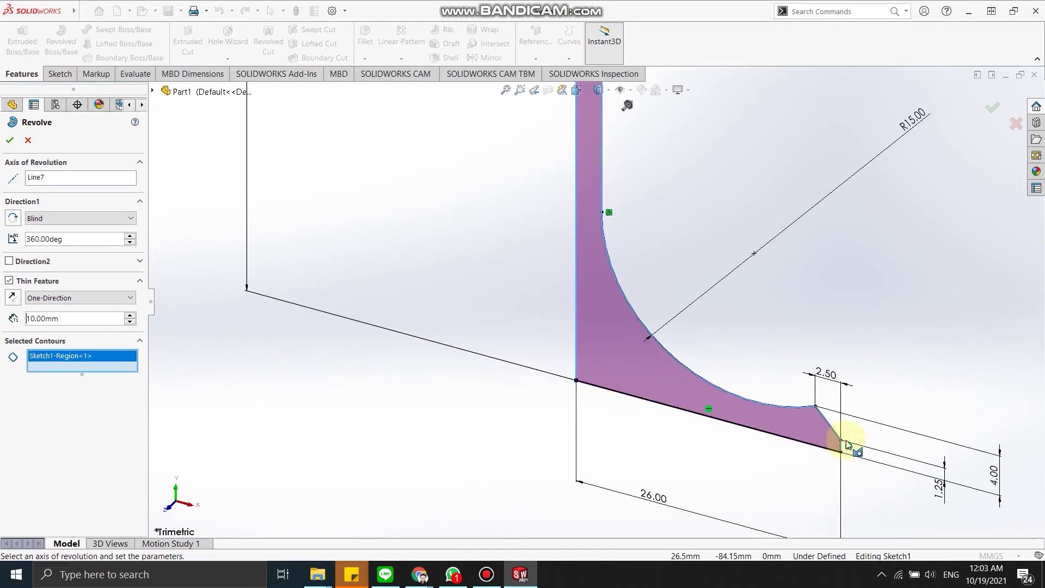
scroll(847, 445, "down", 3)
scroll(361, 305, "up", 5)
scroll(498, 247, "up", 2)
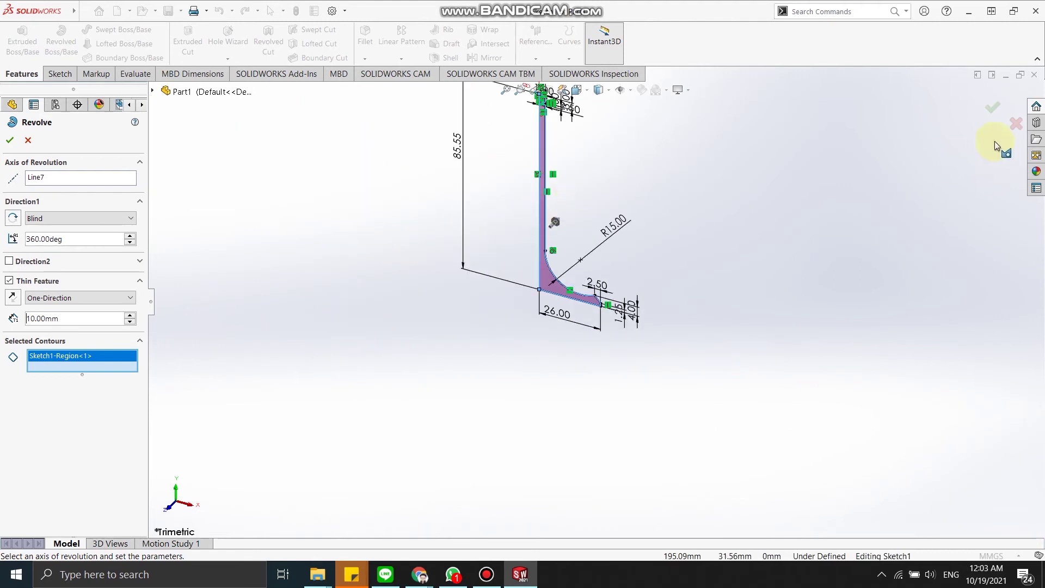
left_click(995, 108)
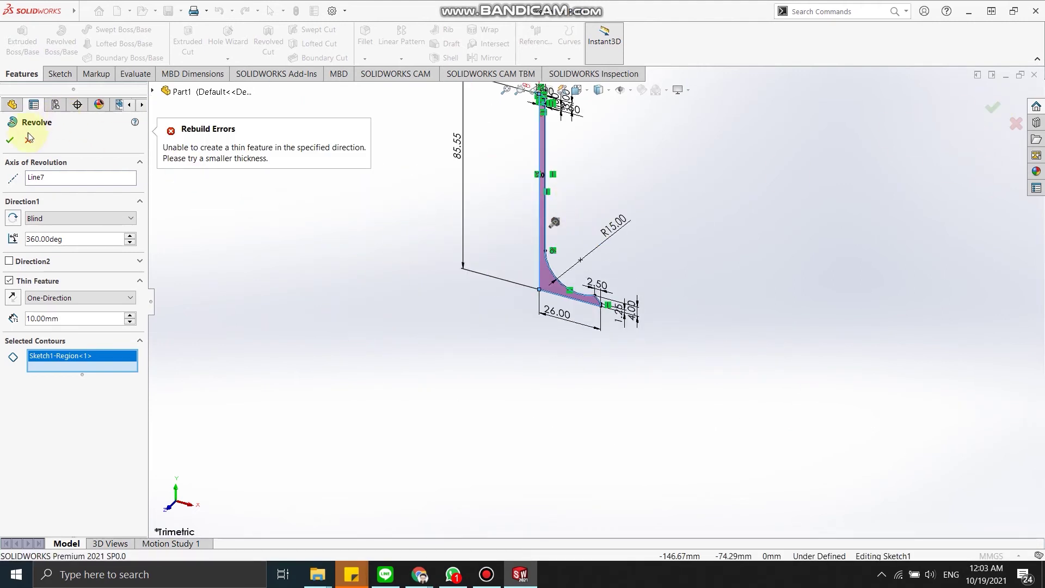
key("Escape")
Uncheck For construction on the 85.55 mm centerline so it becomes a regular profile line
scroll(642, 233, "down", 3)
scroll(595, 220, "down", 3)
mouse_move(591, 282)
middle_mouse_down()
mouse_move(633, 270)
mouse_move(630, 233)
middle_mouse_up()
scroll(593, 279, "down", 3)
scroll(619, 318, "down", 2)
scroll(619, 318, "down", 4)
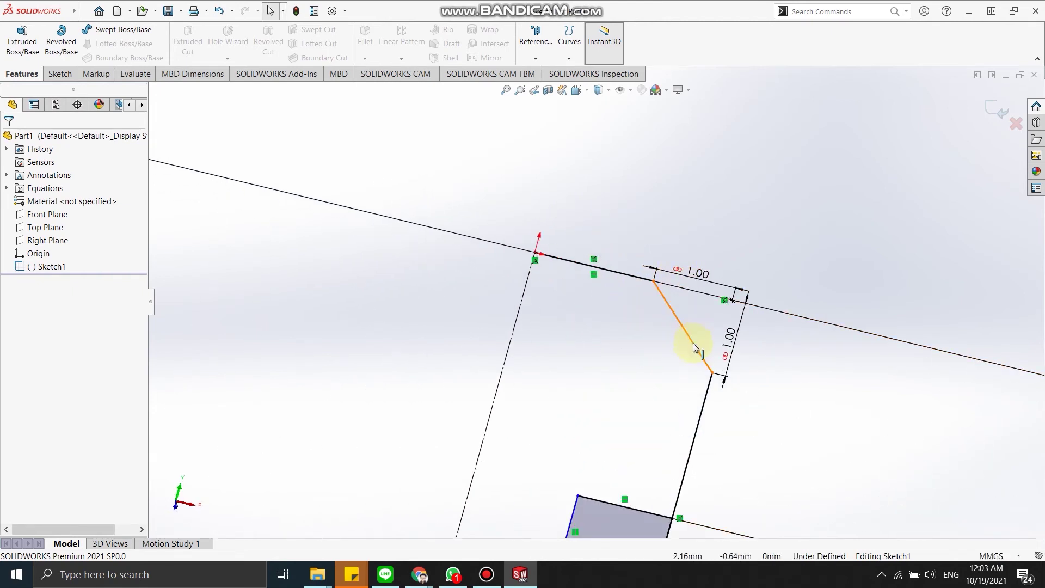
scroll(576, 315, "down", 1)
scroll(563, 335, "down", 4)
scroll(549, 372, "up", 10)
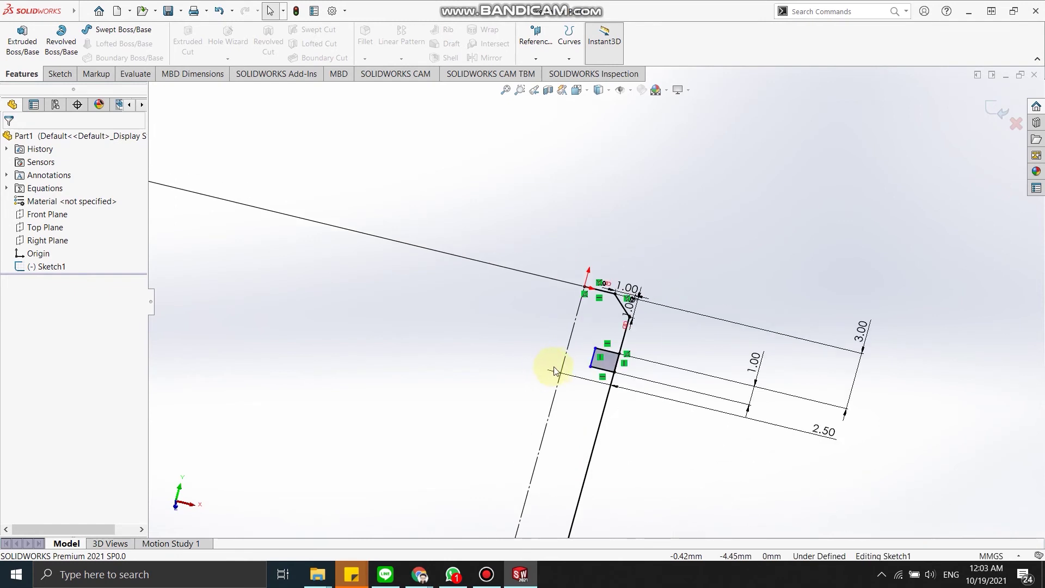
left_click(561, 372)
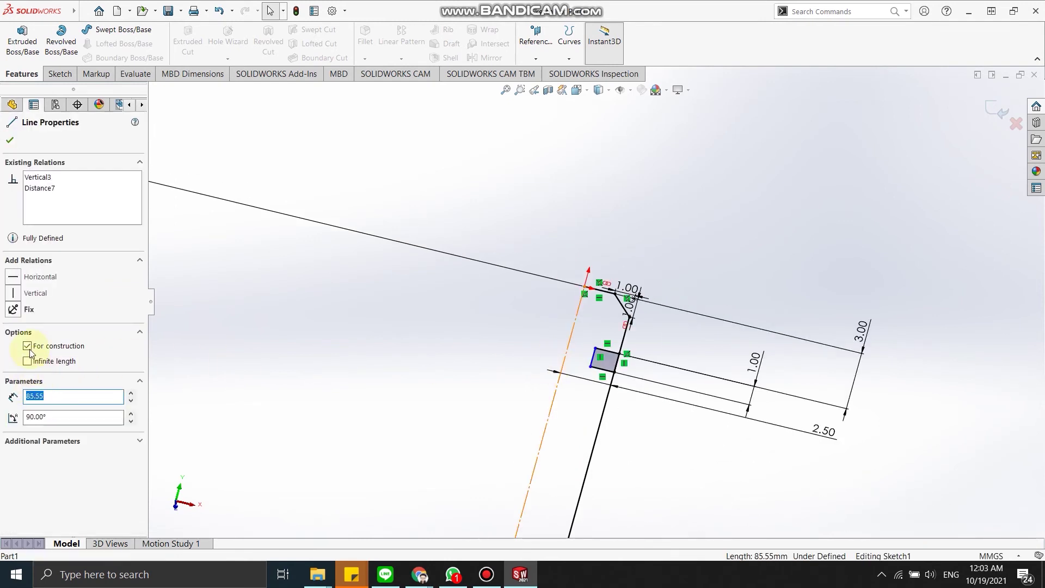
left_click(27, 346)
scroll(627, 377, "up", 5)
middle_click_drag(607, 450, 565, 410)
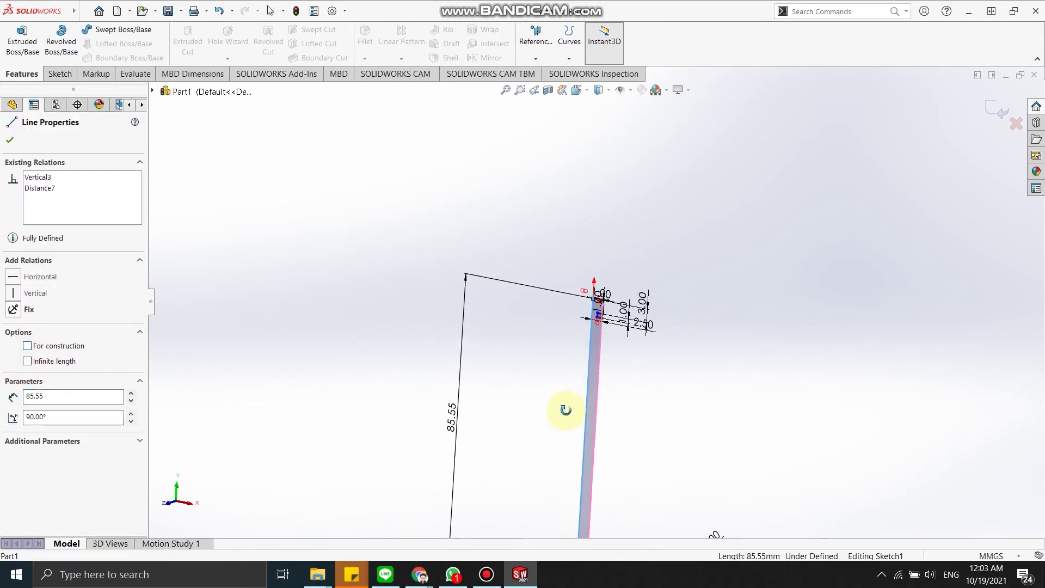
scroll(565, 410, "up", 3)
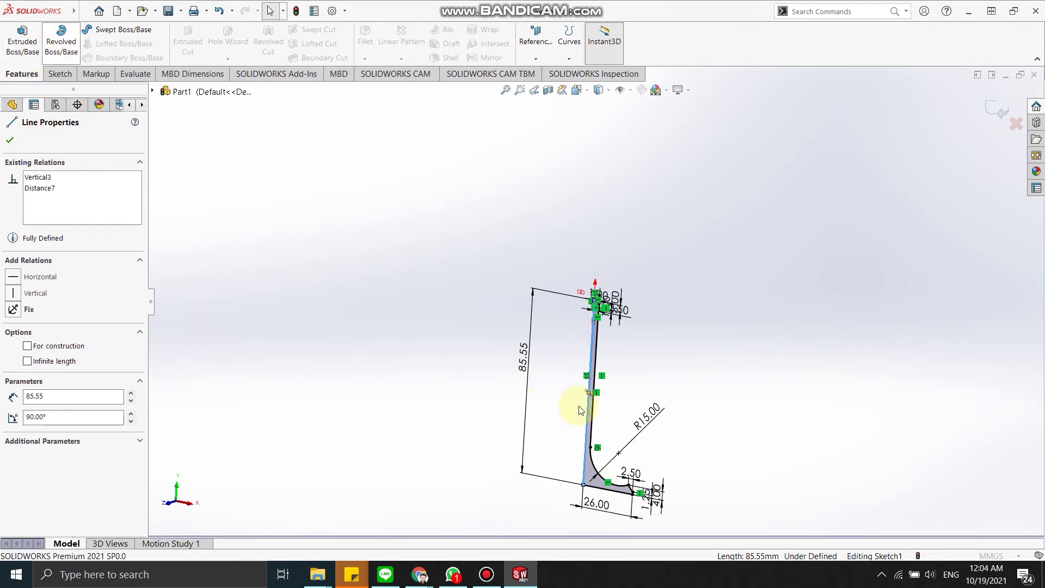
scroll(586, 413, "down", 3)
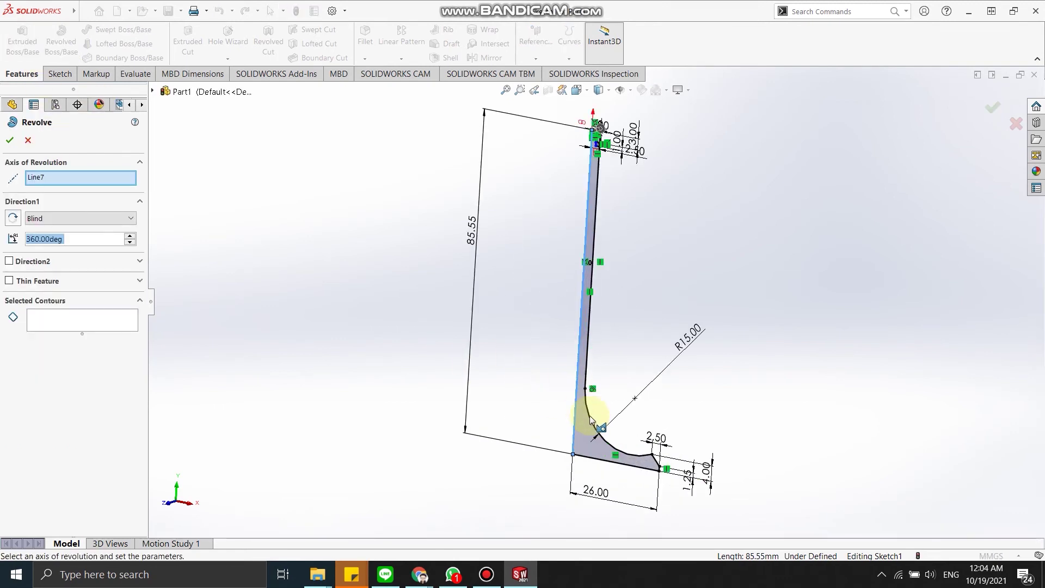
Revolve the closed Sketch1 region 360° blind about Line7 to create Revolve1
left_click(578, 390)
left_click(79, 323)
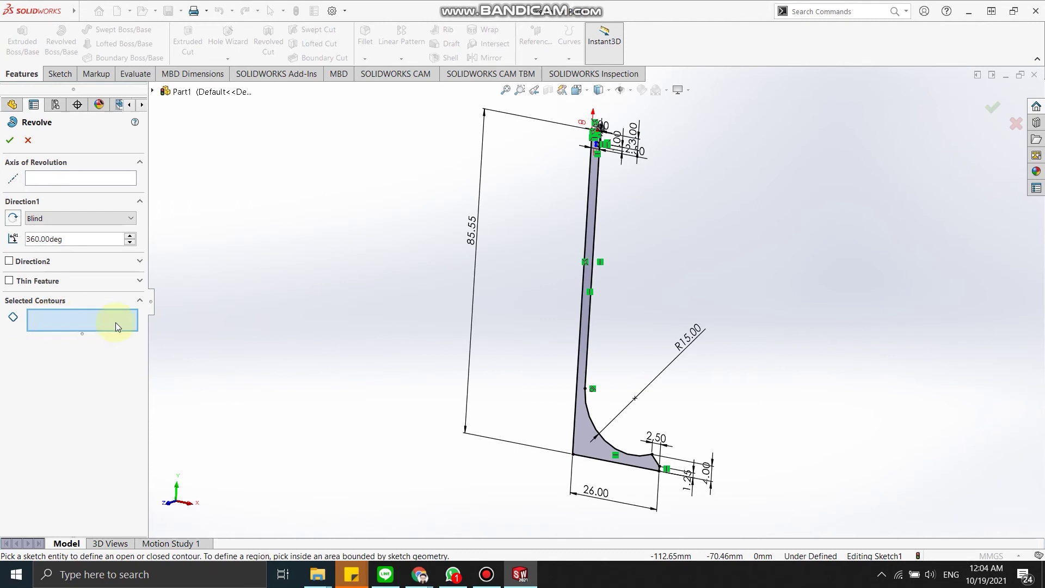
left_click(581, 405)
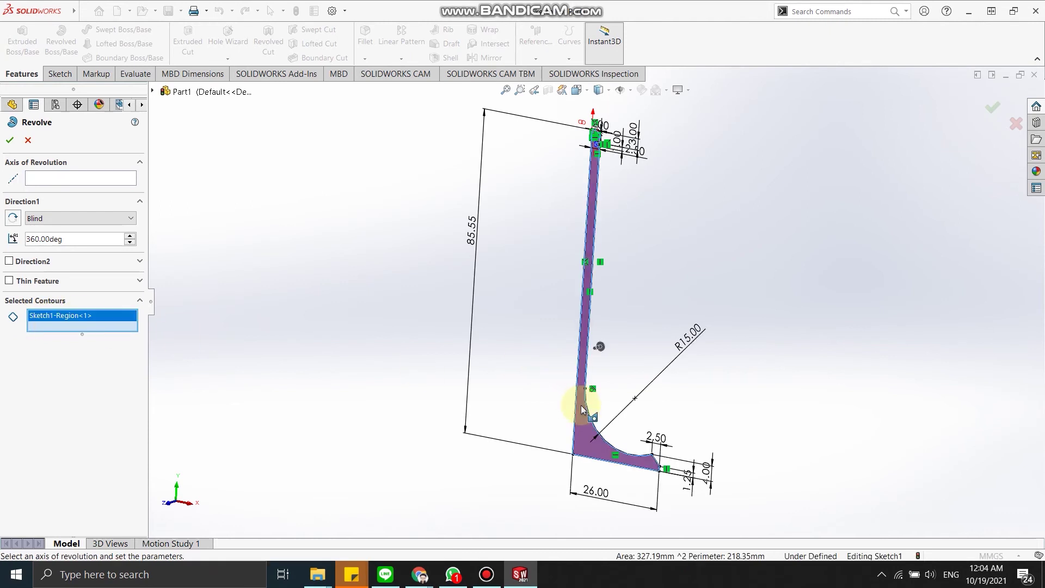
left_click(85, 180)
left_click(589, 247)
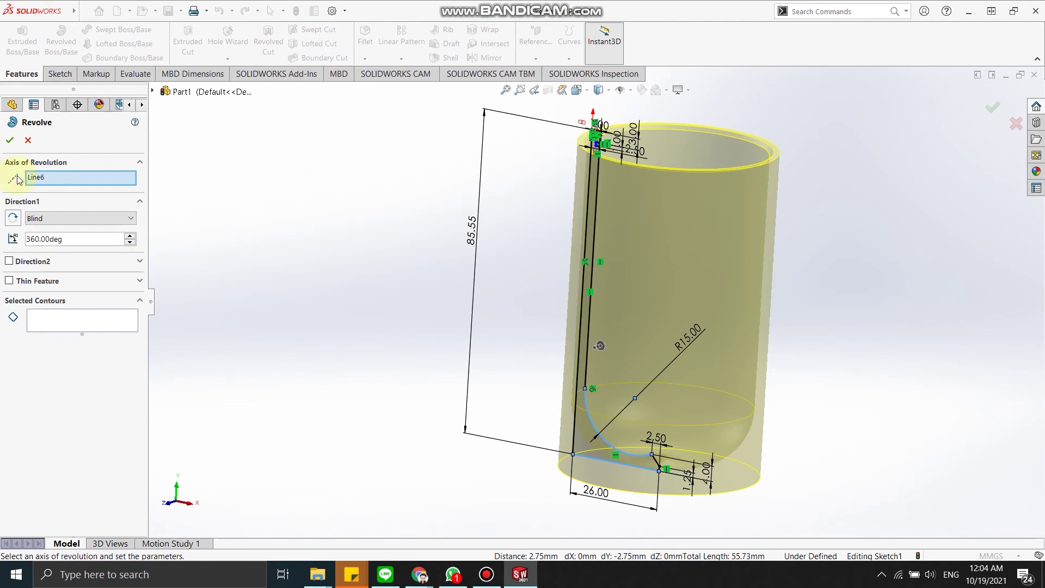
right_click(38, 181)
left_click(57, 198)
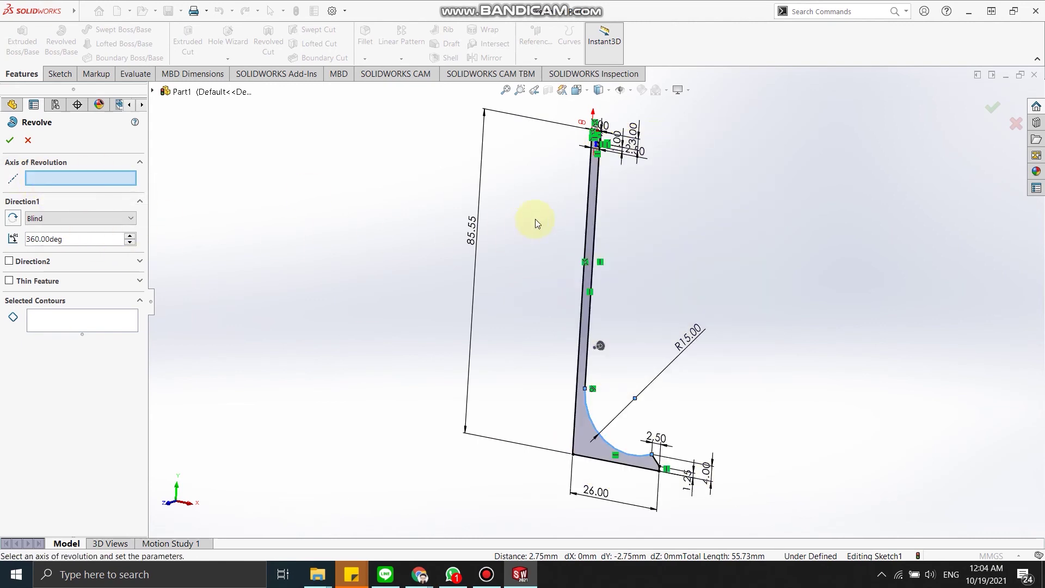
left_click(588, 220)
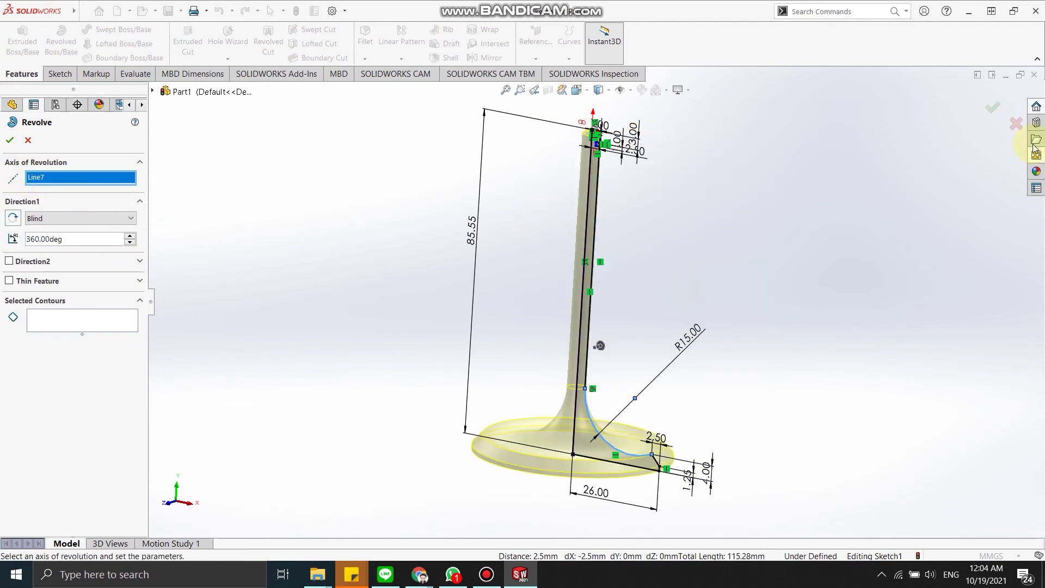
left_click(994, 109)
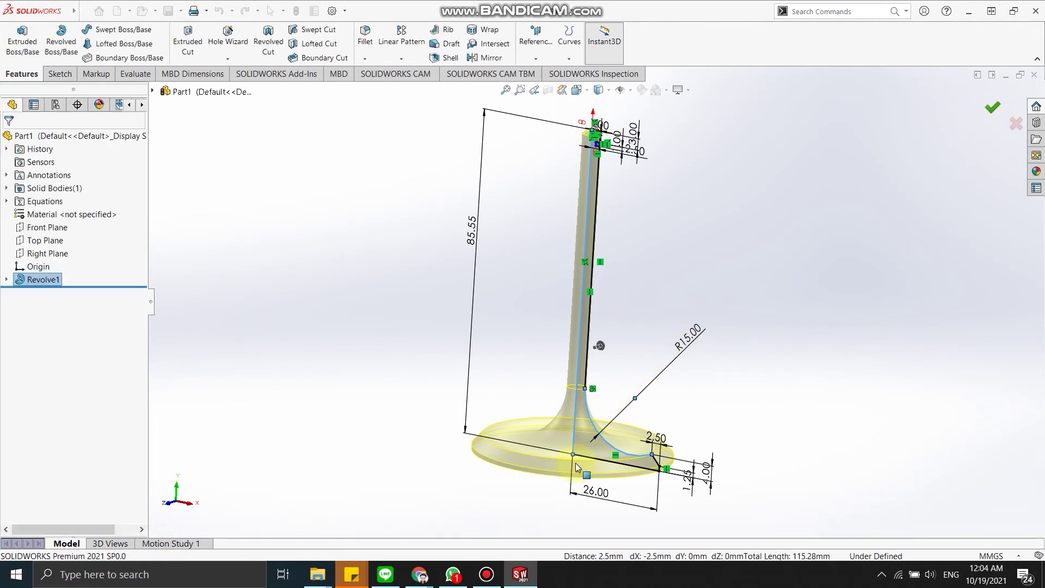
scroll(580, 469, "down", 3)
Open Sketch1 under Revolve1 for editing
mouse_move(586, 483)
middle_mouse_down()
mouse_move(613, 483)
mouse_move(598, 452)
middle_mouse_up()
scroll(598, 452, "up", 3)
scroll(570, 149, "down", 5)
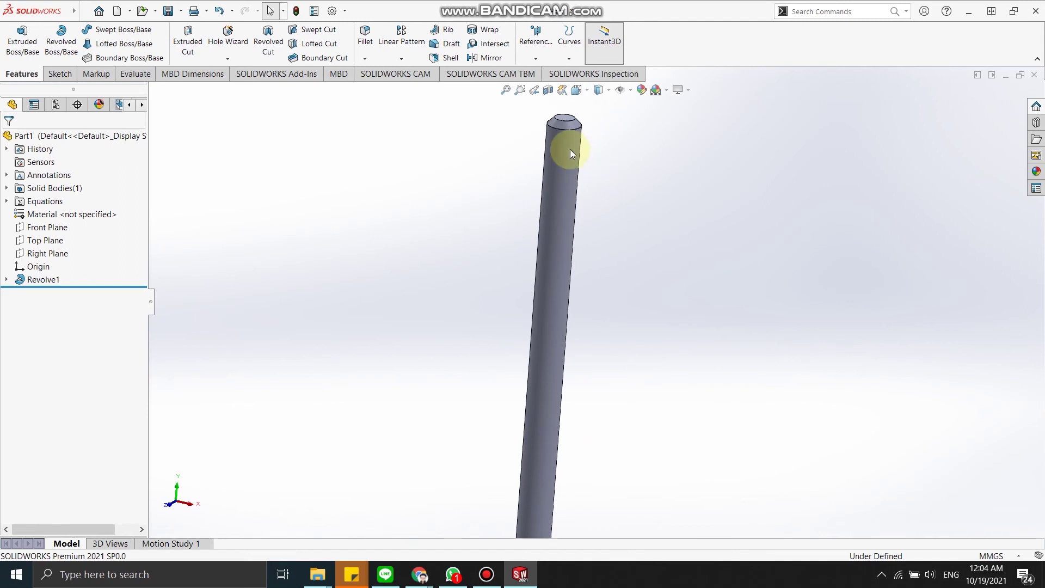
left_click(6, 281)
right_click(57, 292)
left_click(77, 259)
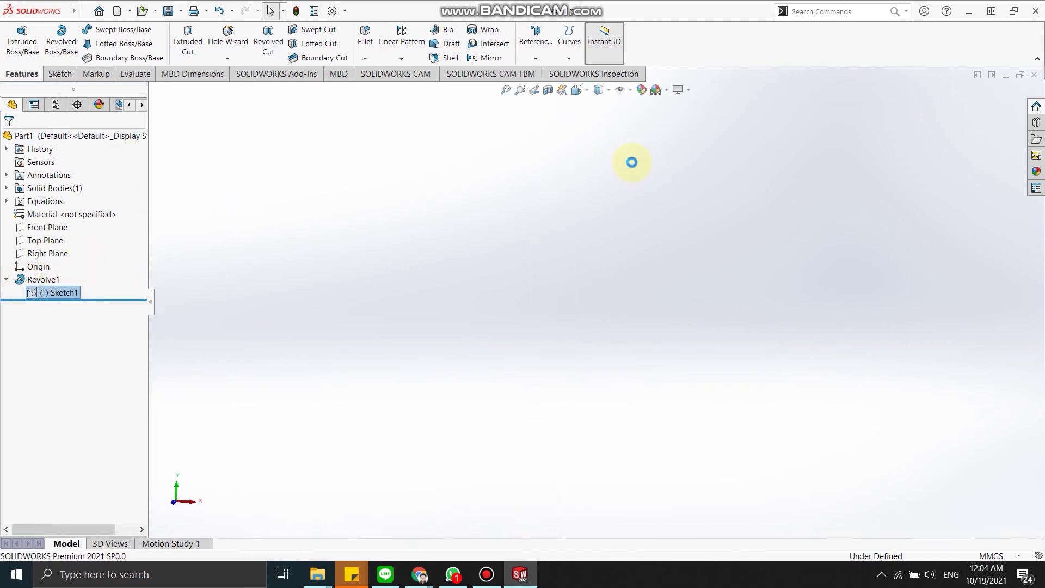
scroll(588, 294, "down", 3)
scroll(576, 329, "down", 3)
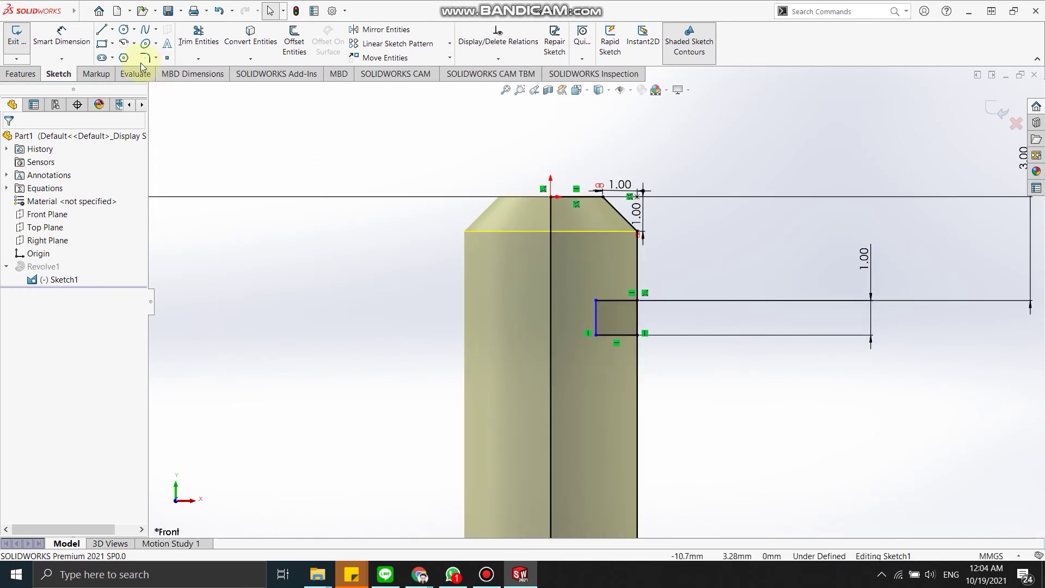
Power-trim the groove rectangle's edges and rebuild the valve
left_click(199, 38)
left_click(649, 315)
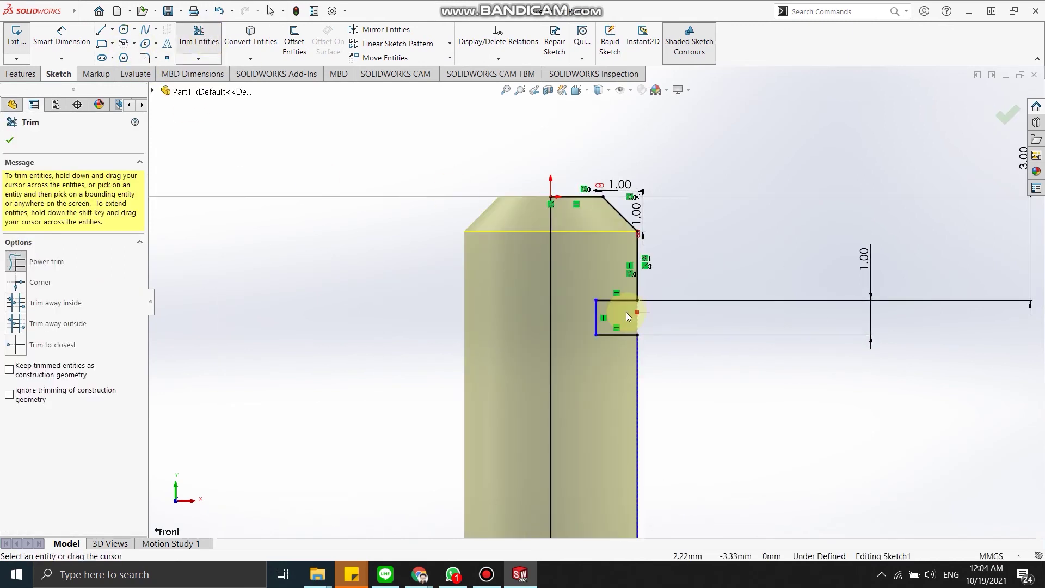
left_click(994, 111)
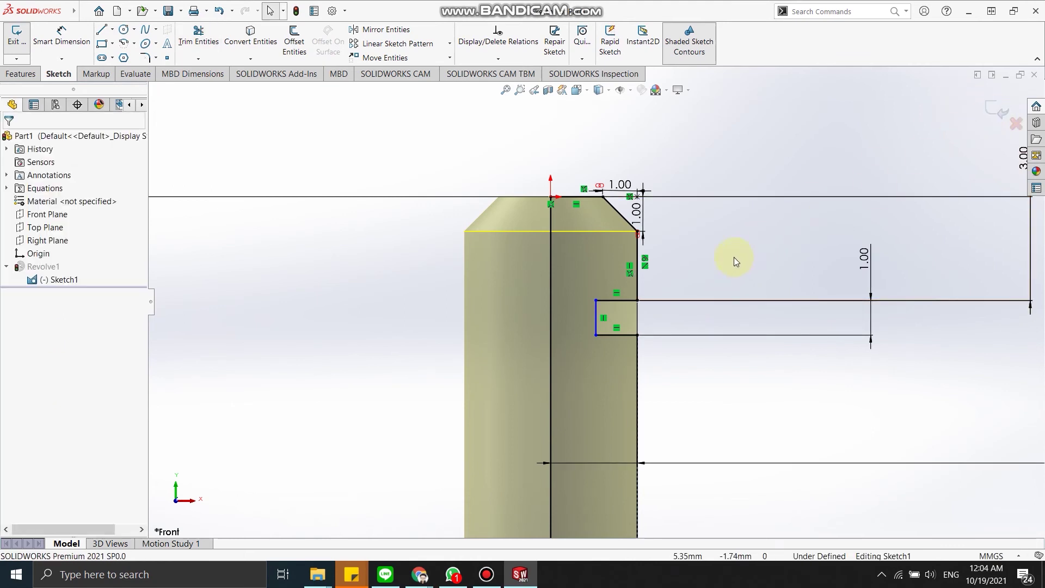
key("ctrl+b")
scroll(655, 339, "up", 5)
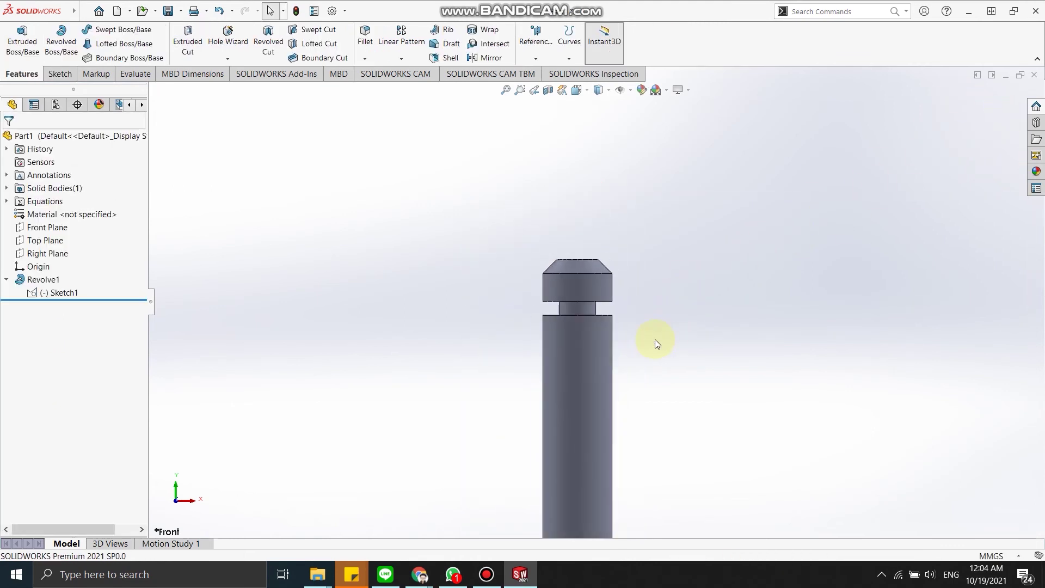
mouse_move(655, 339)
middle_mouse_down()
mouse_move(619, 385)
mouse_move(674, 345)
mouse_move(639, 378)
mouse_move(630, 352)
mouse_move(623, 360)
mouse_move(648, 342)
mouse_move(630, 345)
mouse_move(618, 319)
mouse_move(565, 354)
middle_mouse_up()
Inspect the grooved stem tip and reopen Sketch1 for editing
scroll(615, 317, "down", 3)
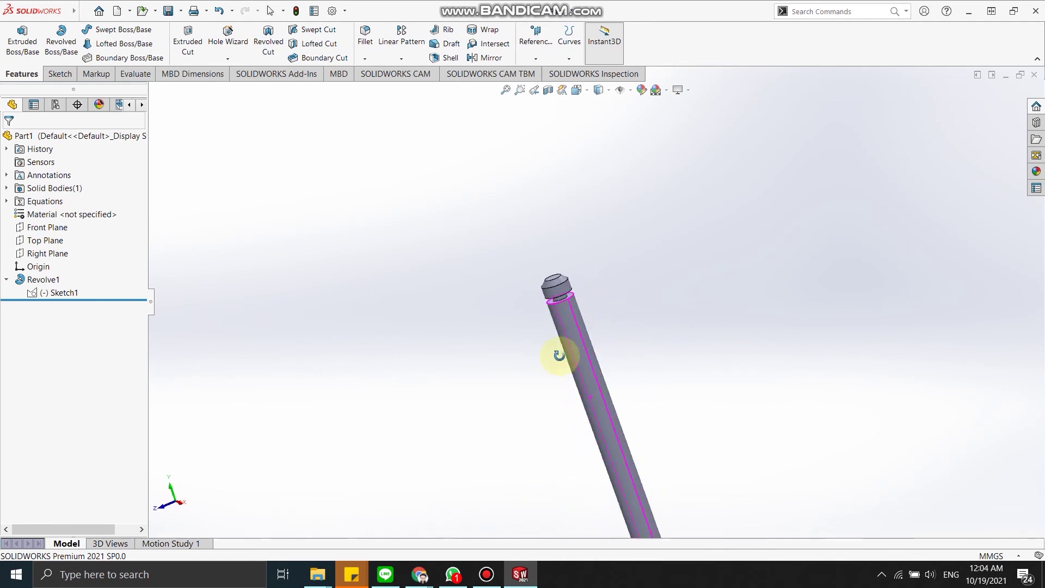
scroll(624, 415, "up", 3)
mouse_move(638, 373)
middle_mouse_down()
mouse_move(679, 425)
mouse_move(672, 450)
mouse_move(643, 369)
middle_mouse_up()
scroll(643, 369, "down", 5)
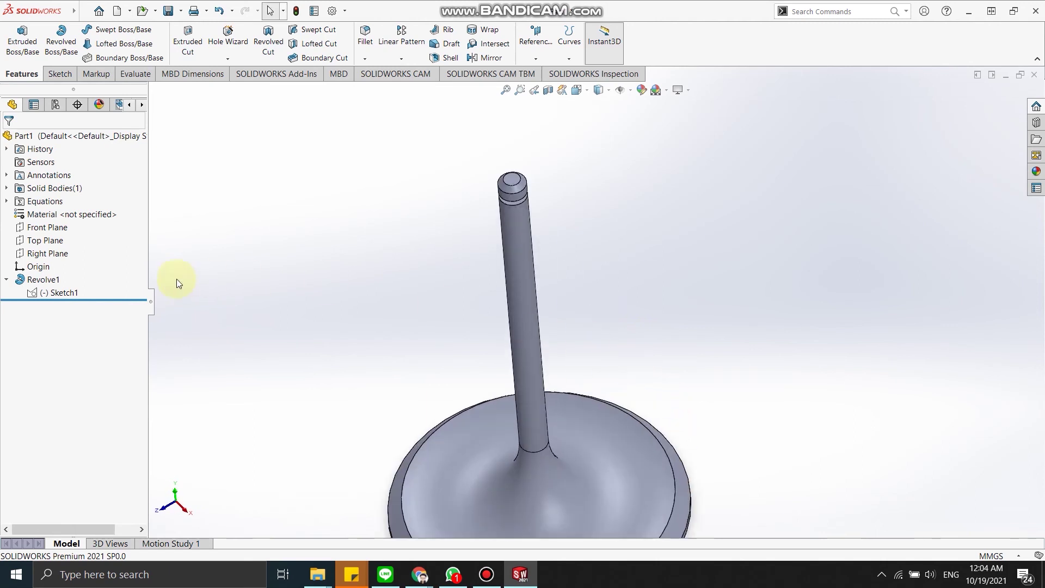
right_click(58, 293)
left_click(61, 257)
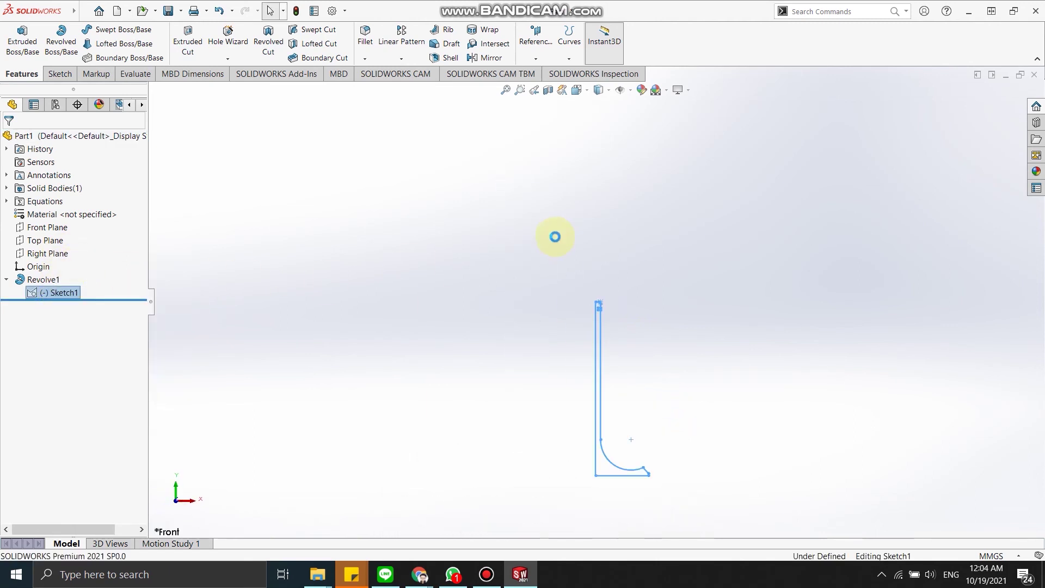
Dimension the groove's inner line to the stem edge at 0.5 mm and rebuild
scroll(609, 307, "down", 3)
scroll(610, 308, "down", 3)
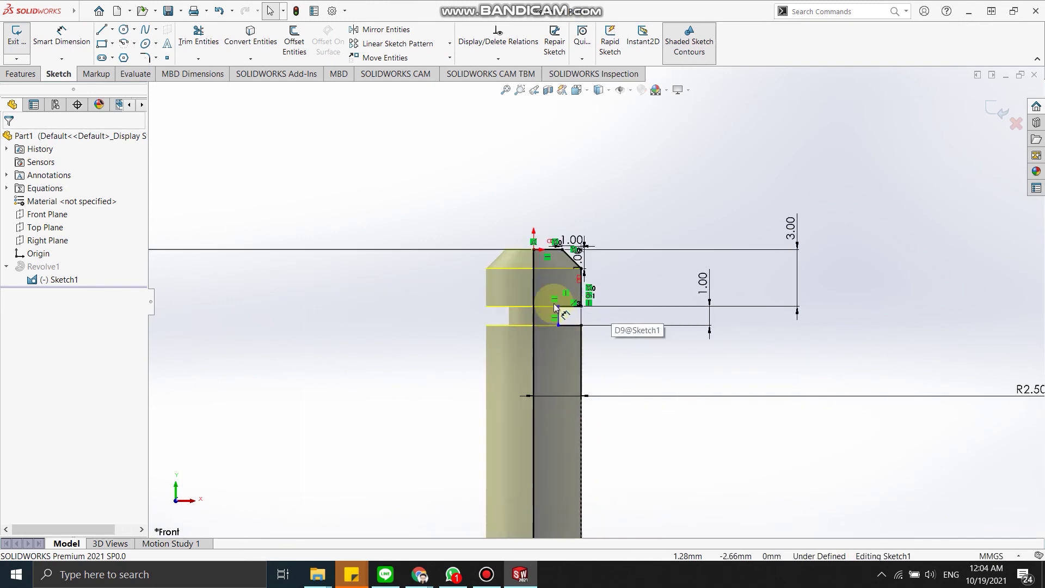
scroll(609, 307, "down", 3)
left_click(61, 35)
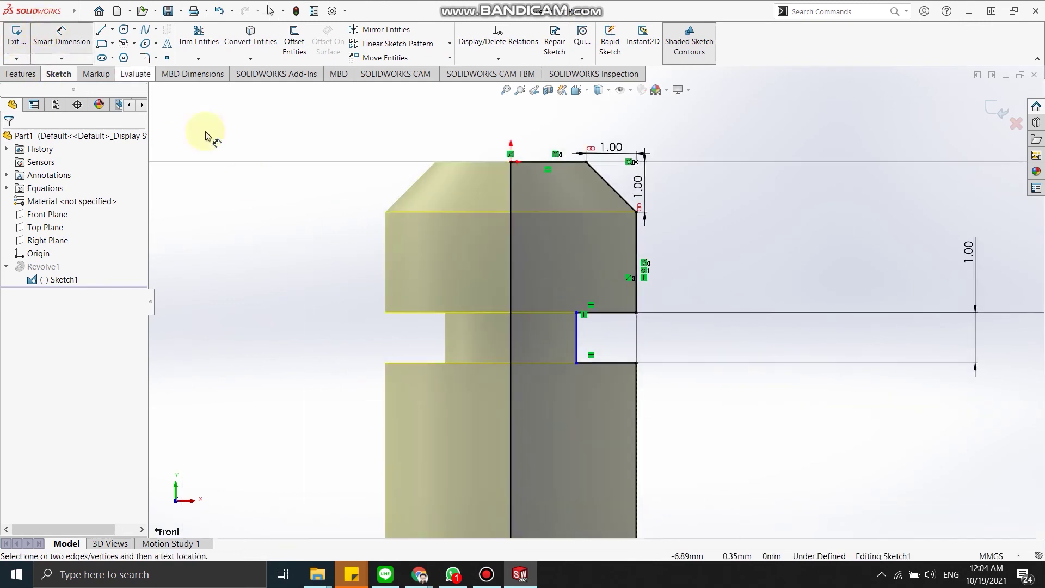
left_click(578, 337)
left_click(635, 373)
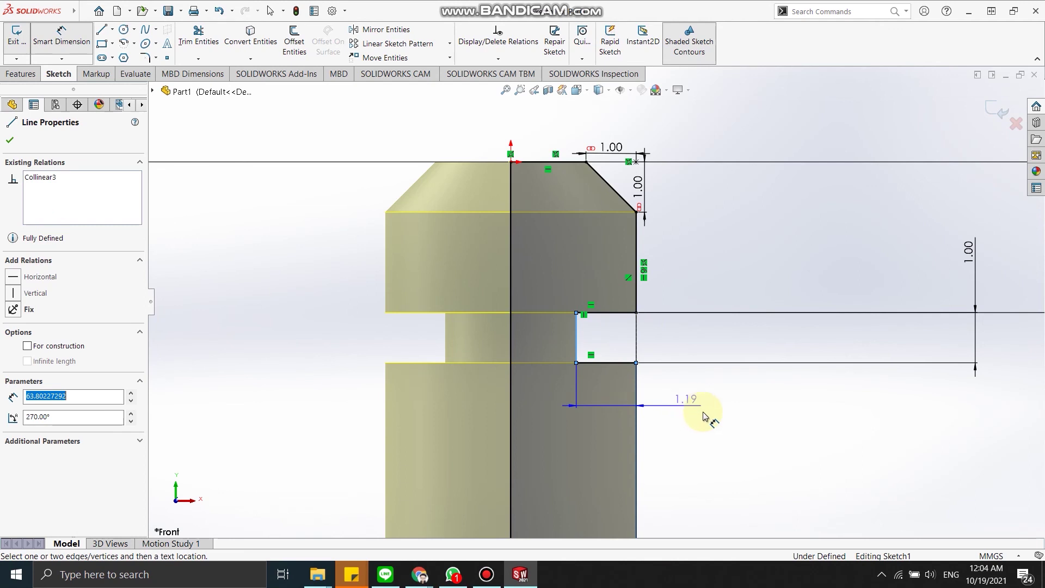
left_click(642, 409)
type(".5")
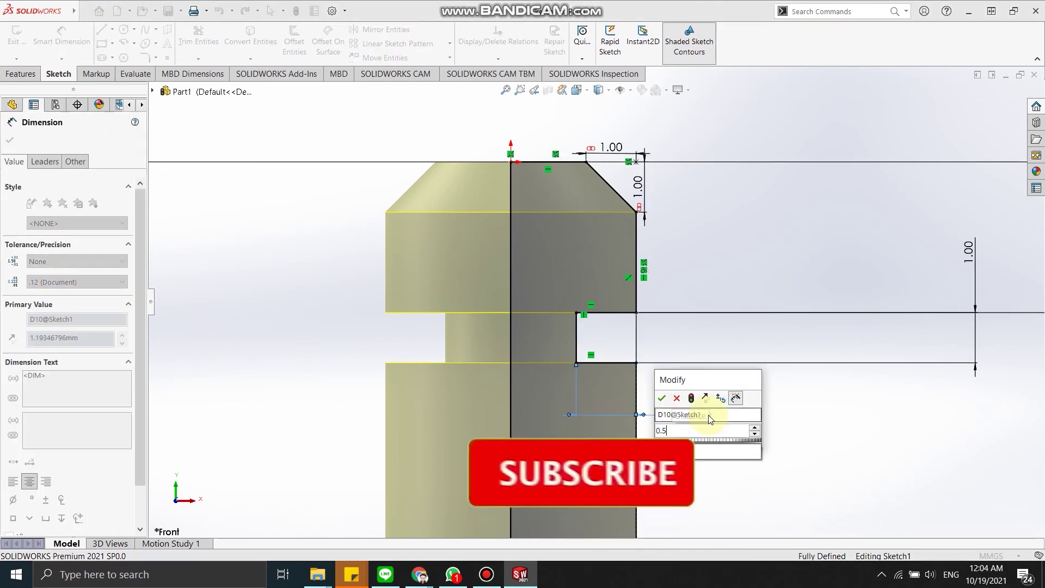
key("Return")
left_click(1004, 115)
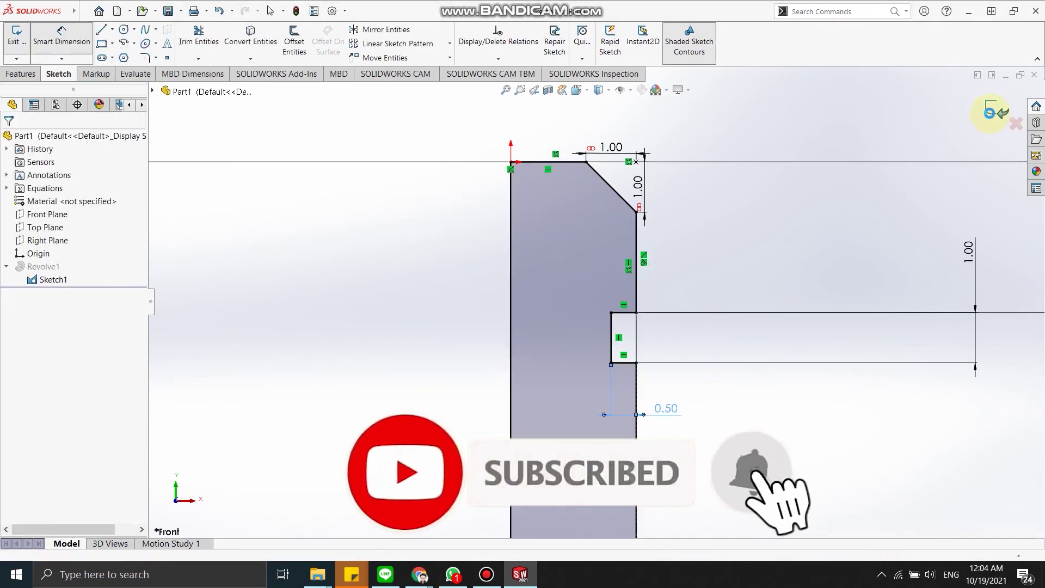
scroll(627, 396, "up", 3)
scroll(630, 432, "up", 3)
middle_click_drag(635, 420, 631, 381)
scroll(631, 381, "down", 3)
scroll(627, 392, "up", 3)
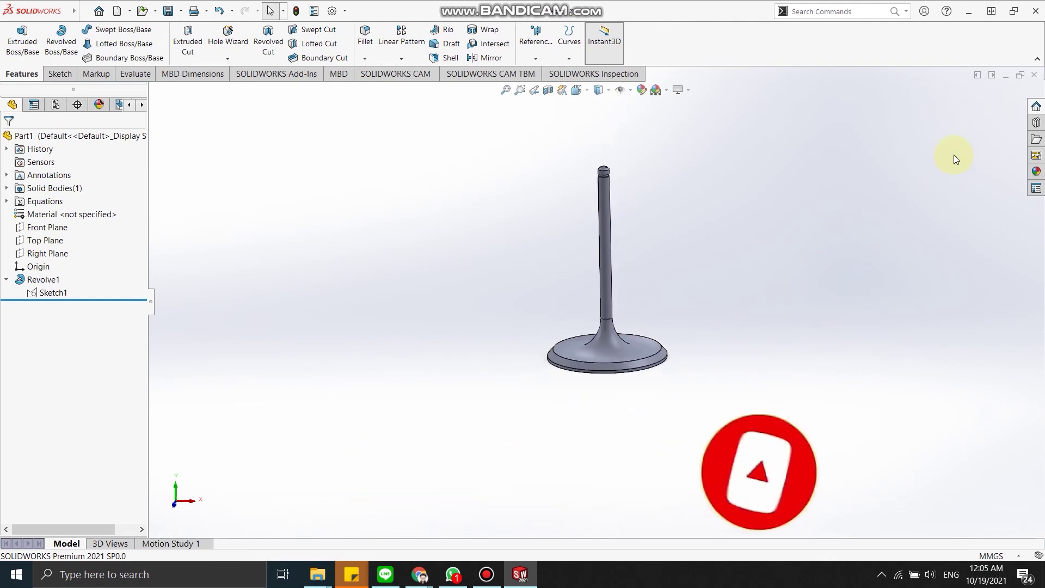
Apply a chrome swatch from Appearances > Metal to the whole valve part
scroll(722, 260, "up", 1)
scroll(722, 260, "down", 3)
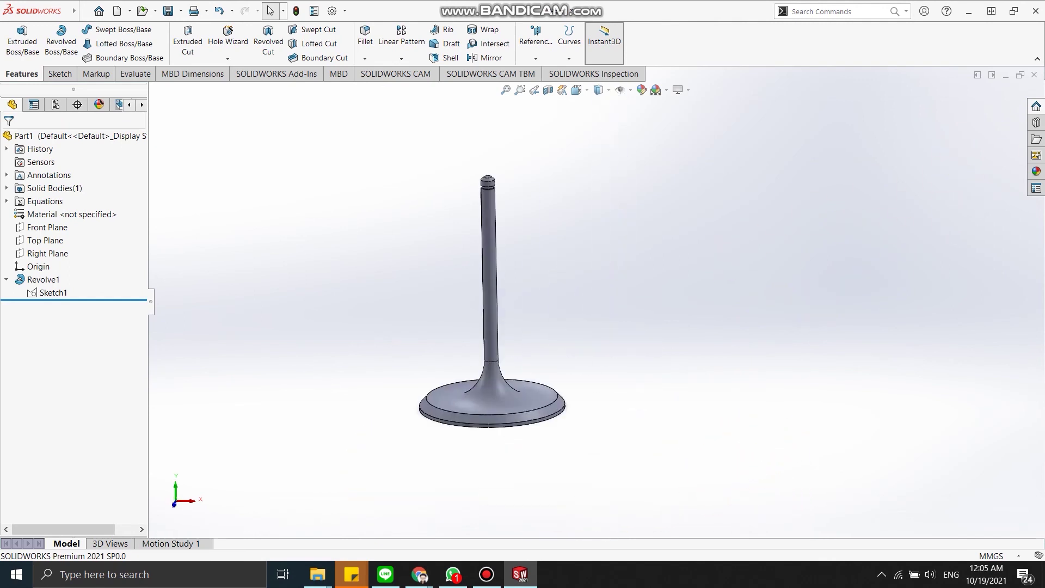
left_click(1038, 170)
left_click(846, 112)
double_click(852, 136)
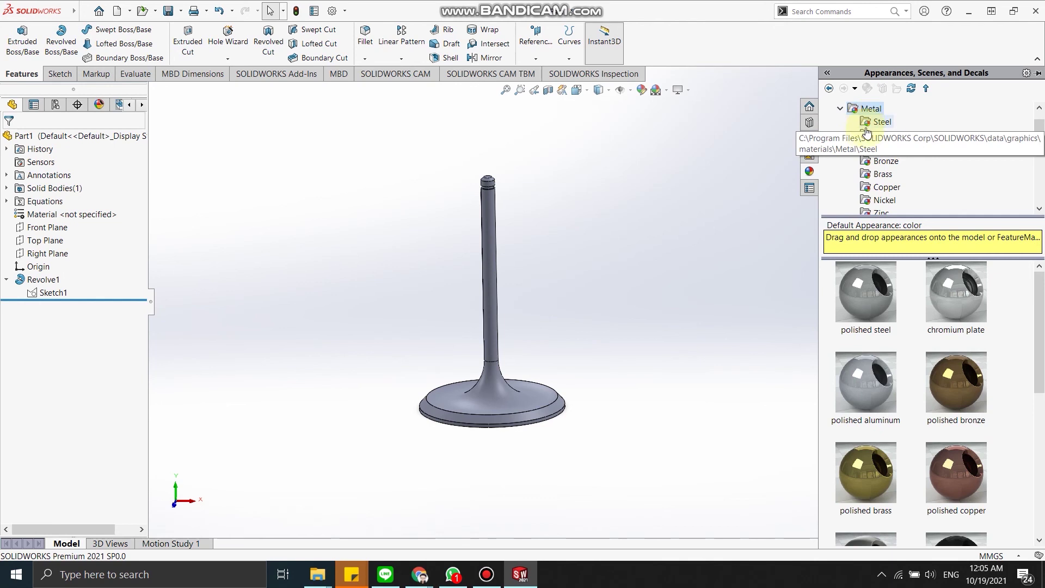
left_click(888, 135)
mouse_move(867, 292)
left_mouse_down()
mouse_move(601, 342)
mouse_move(499, 395)
left_mouse_up()
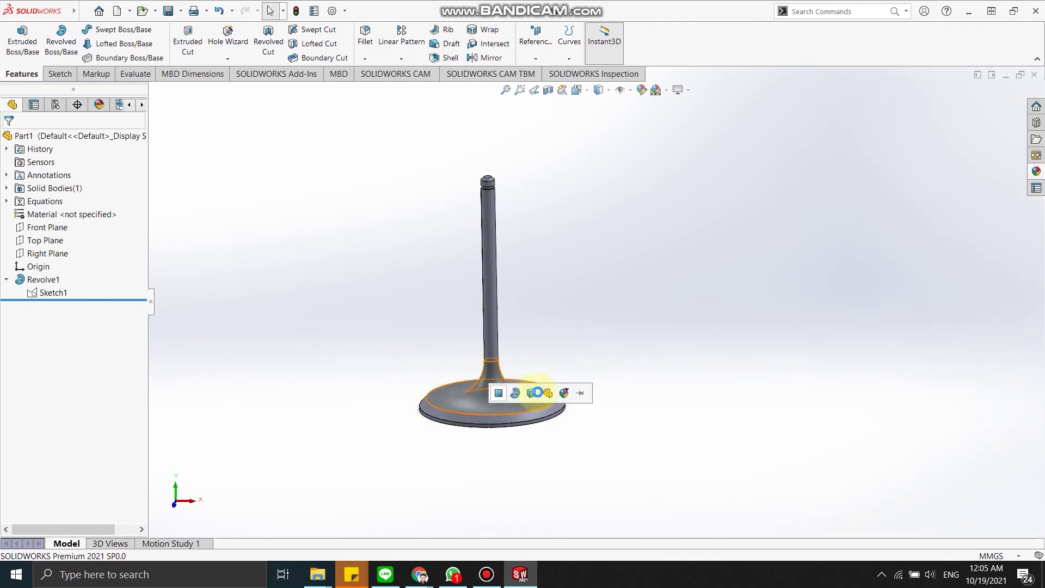
left_click(547, 393)
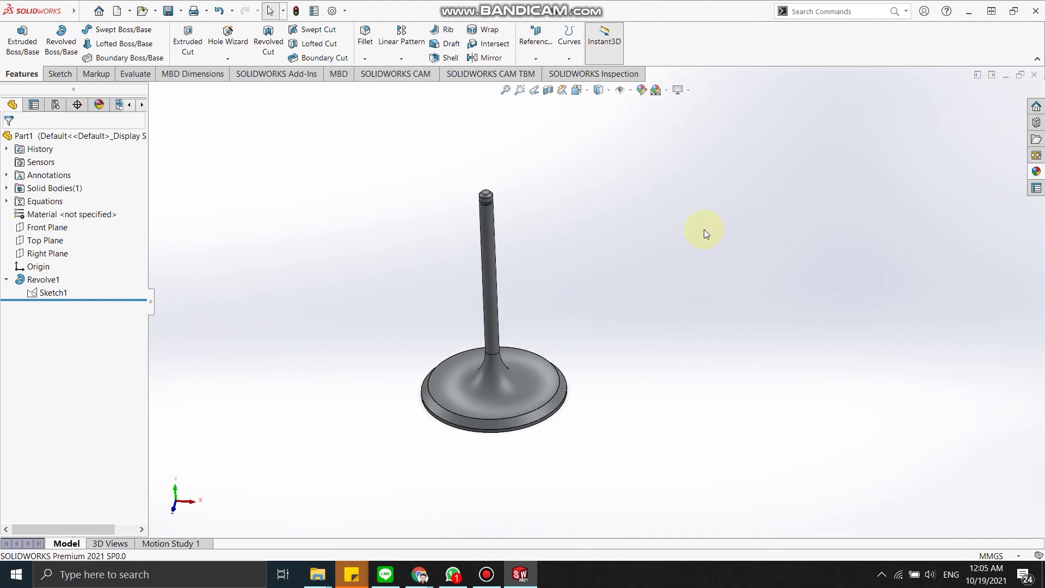
key("ctrl+7")
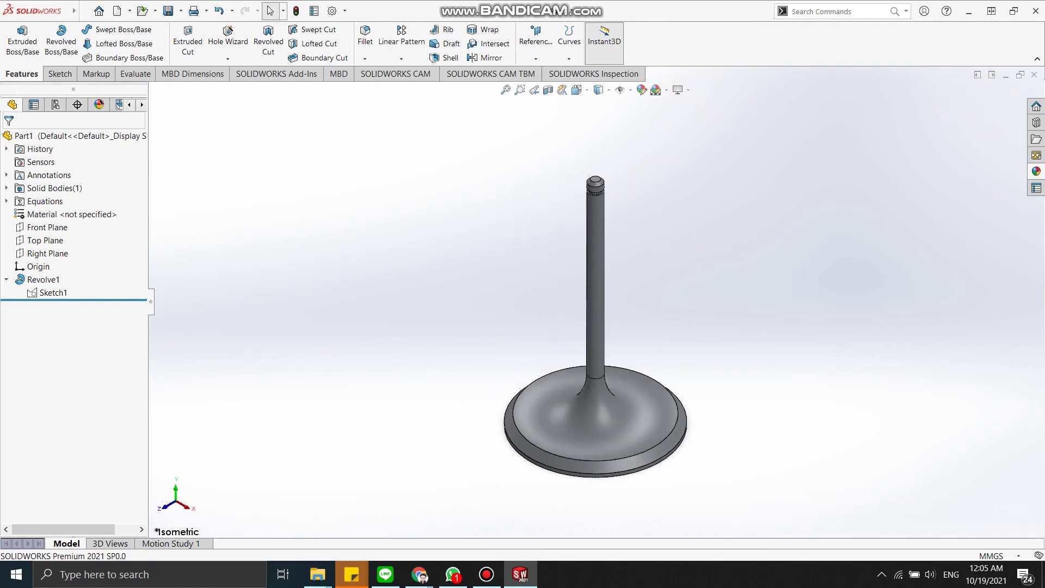